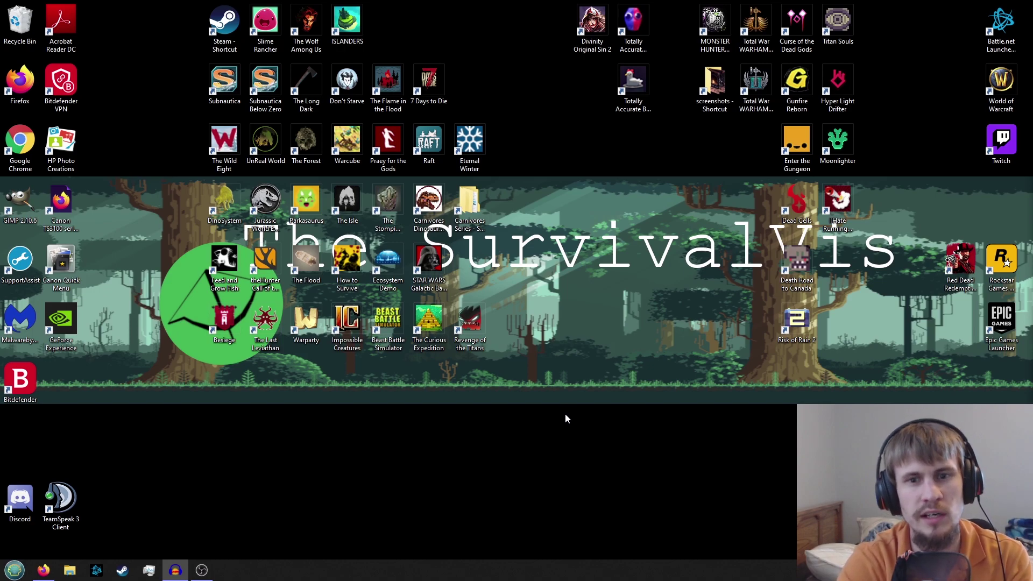
- Create a new folder on the desktop and name it TEST
right_click(539, 381)
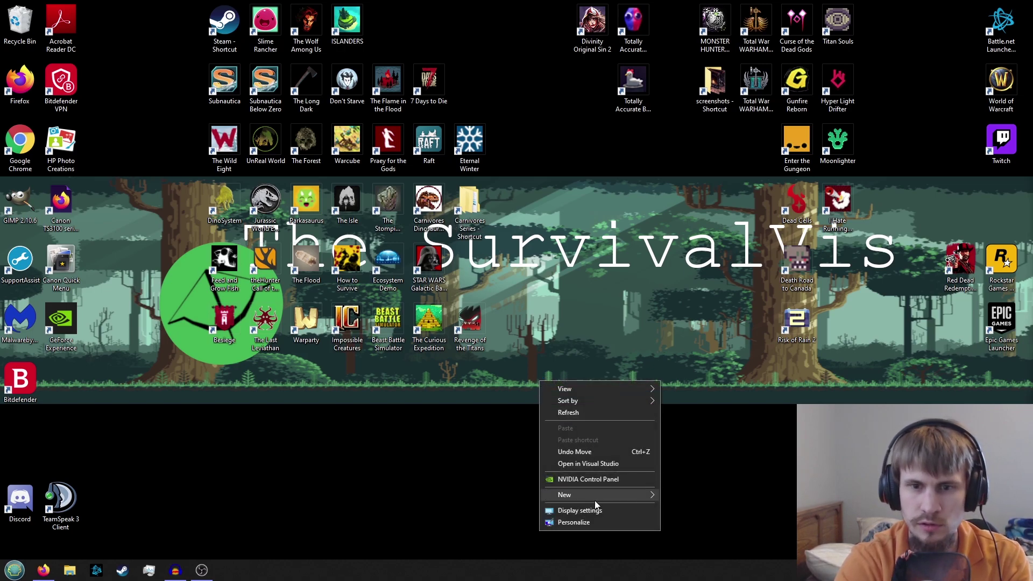
mouse_move(598, 494)
click(692, 385)
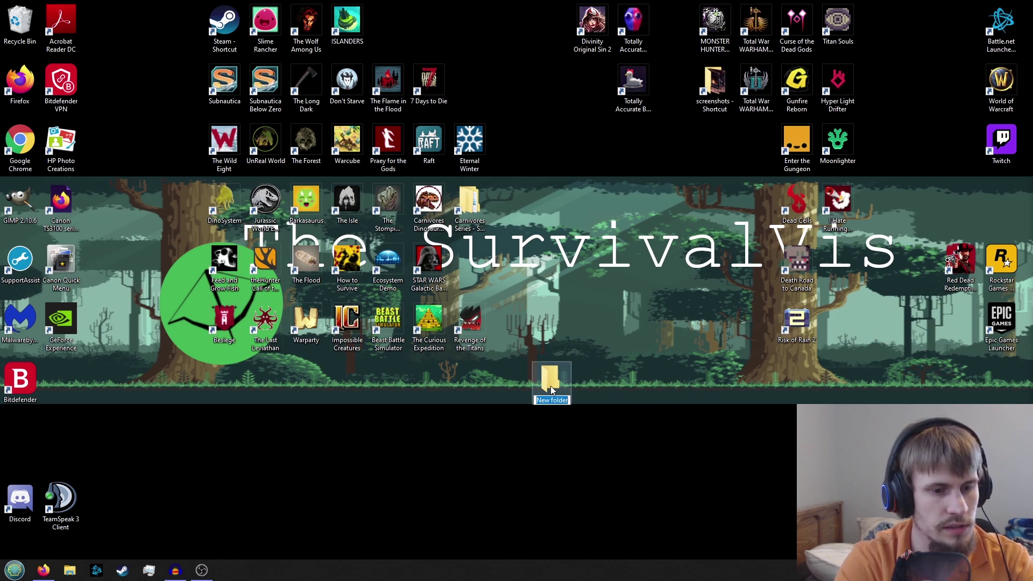
text(TEST)
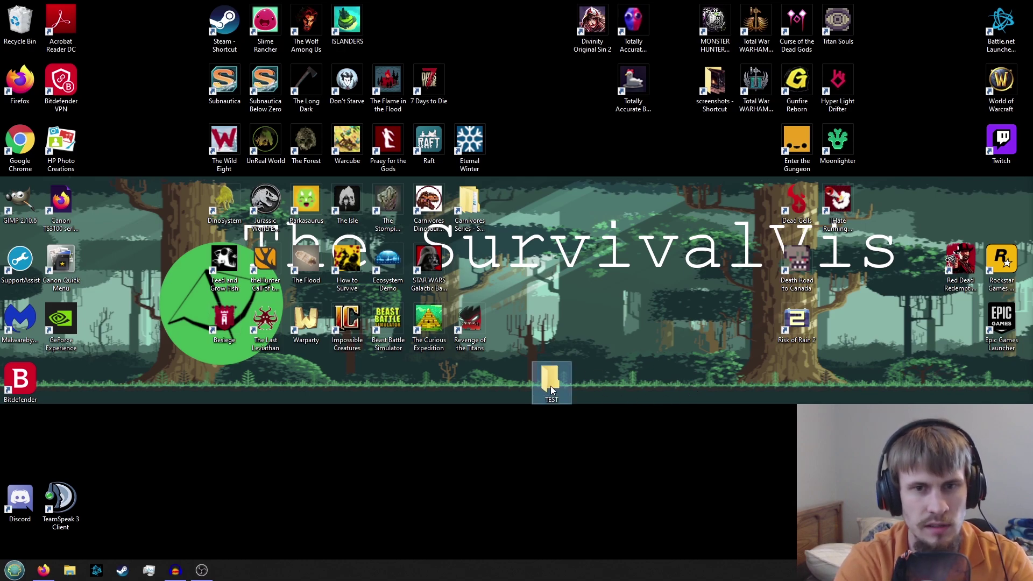
- Open the TEST folder from the desktop and reposition its window
click(476, 213)
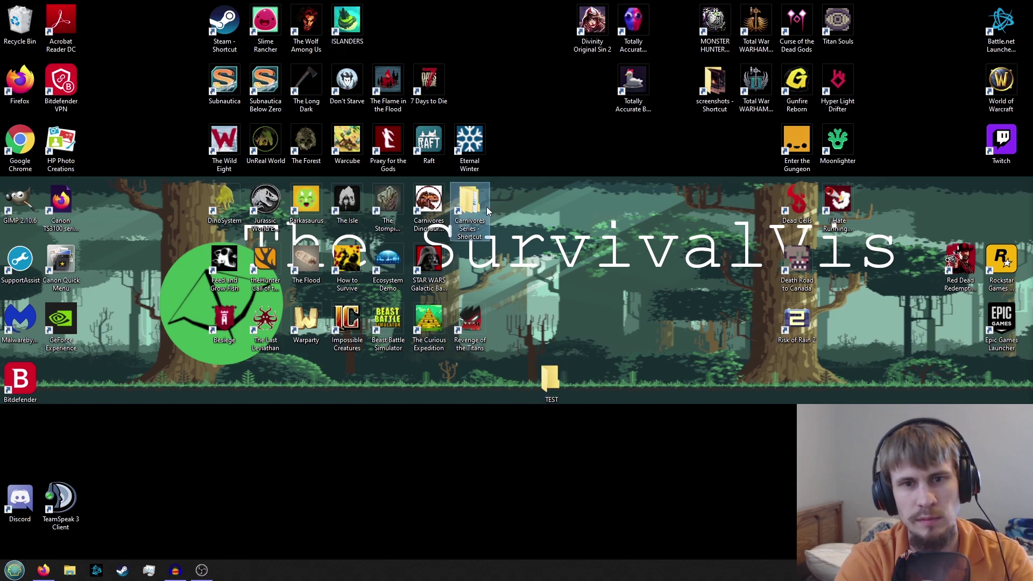
click(557, 383)
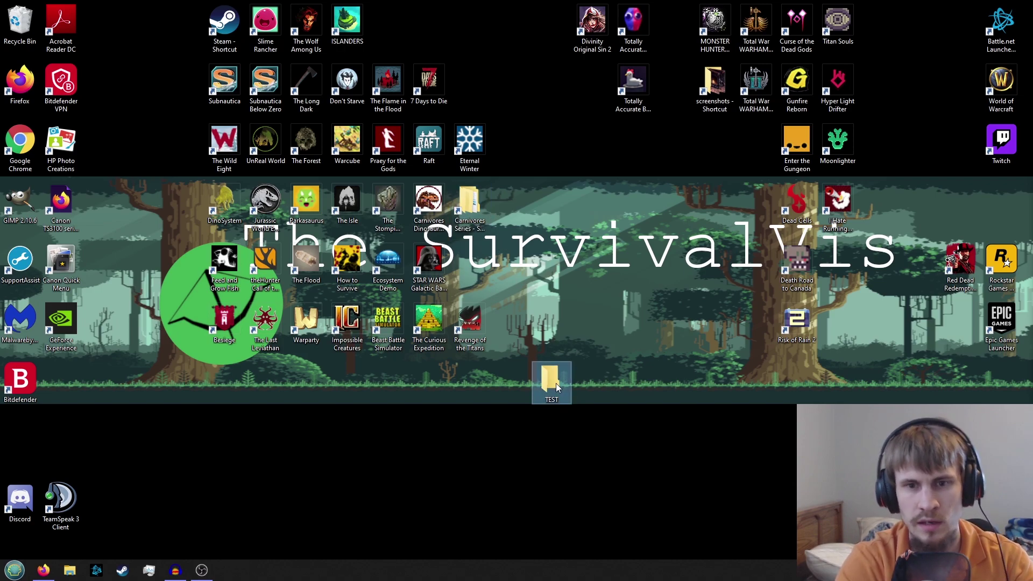
double_click(556, 383)
drag(338, 90, 609, 111)
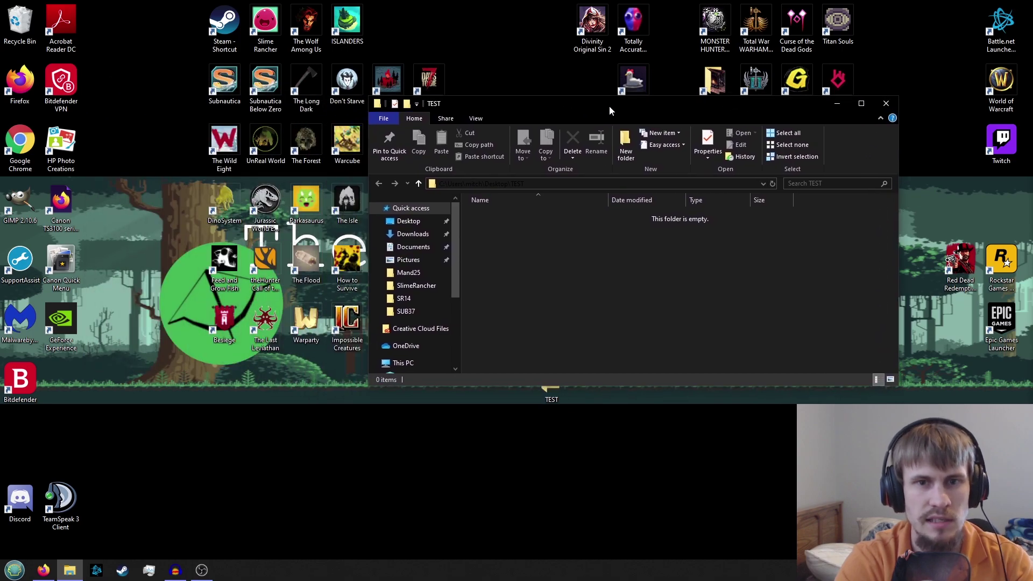
- Switch to Firefox, expand the Mandibles #24 video's description and open its ModDB link for the Mandibles mod
click(42, 572)
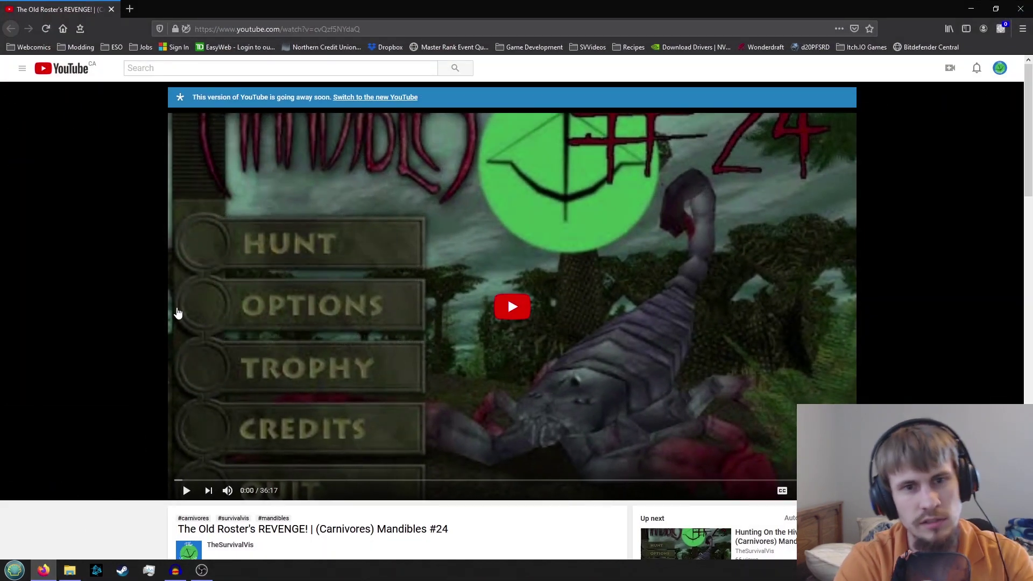
scroll(111, 315, down, 5)
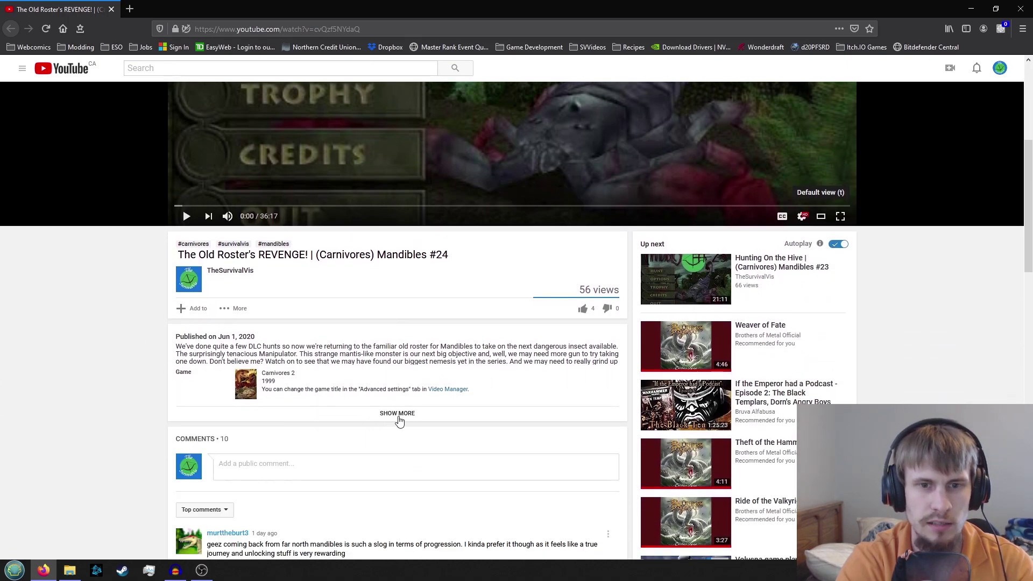
click(399, 414)
scroll(382, 395, down, 2)
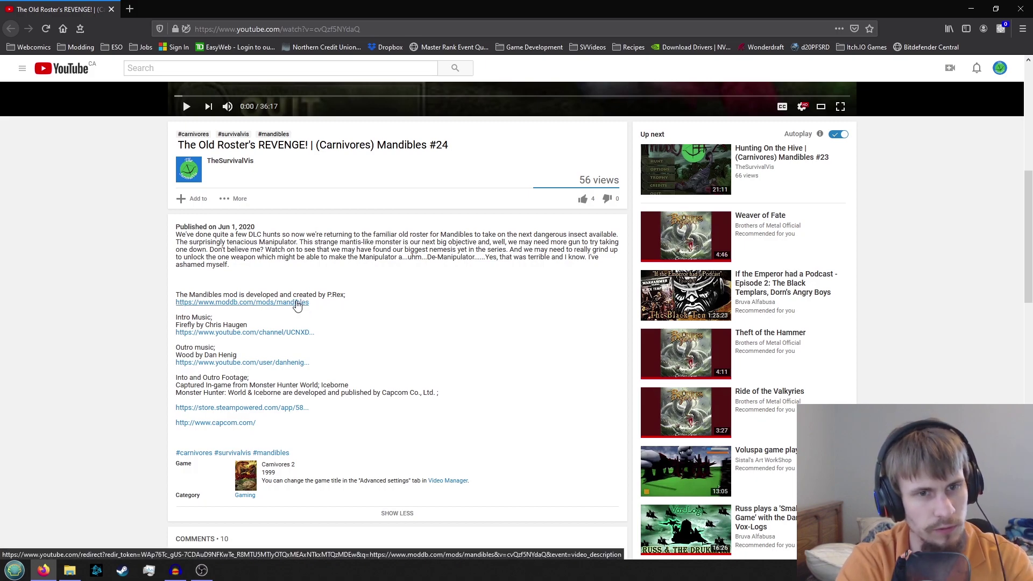
click(297, 303)
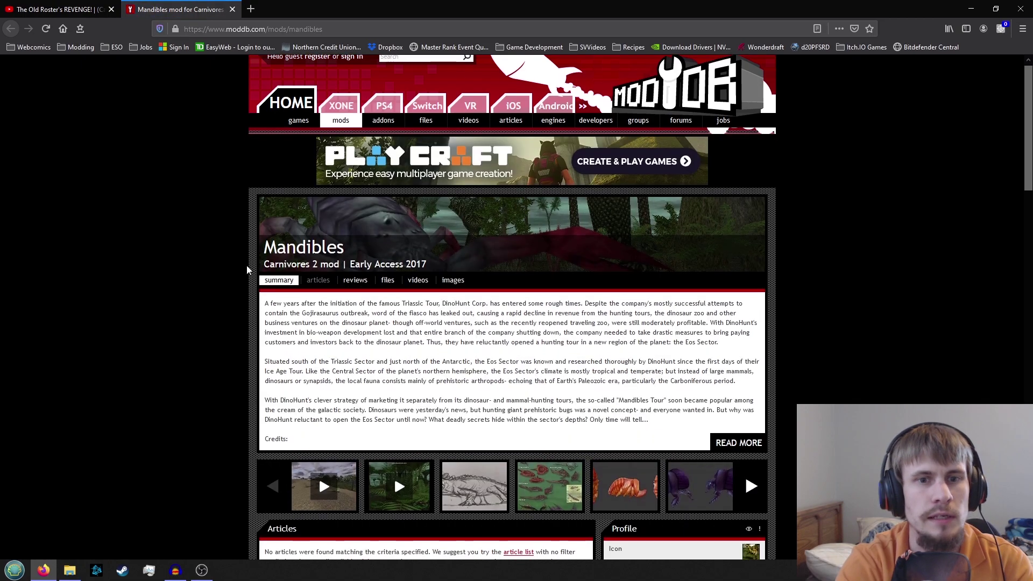
- Go to the Mandibles mod's files and open the Mandibles Beta 1.99 download page
scroll(371, 211, down, 2)
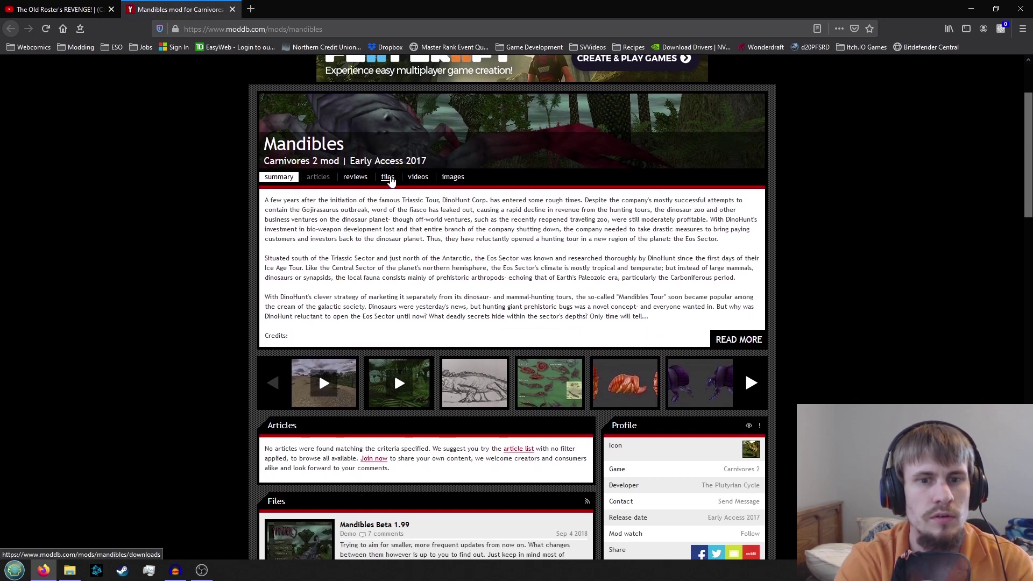
click(387, 178)
scroll(229, 276, down, 3)
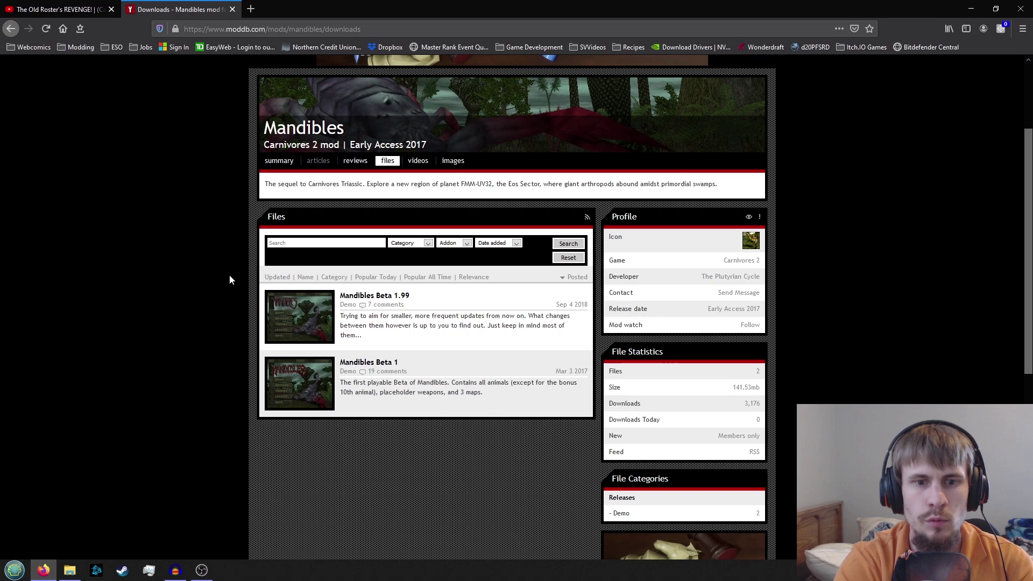
click(284, 282)
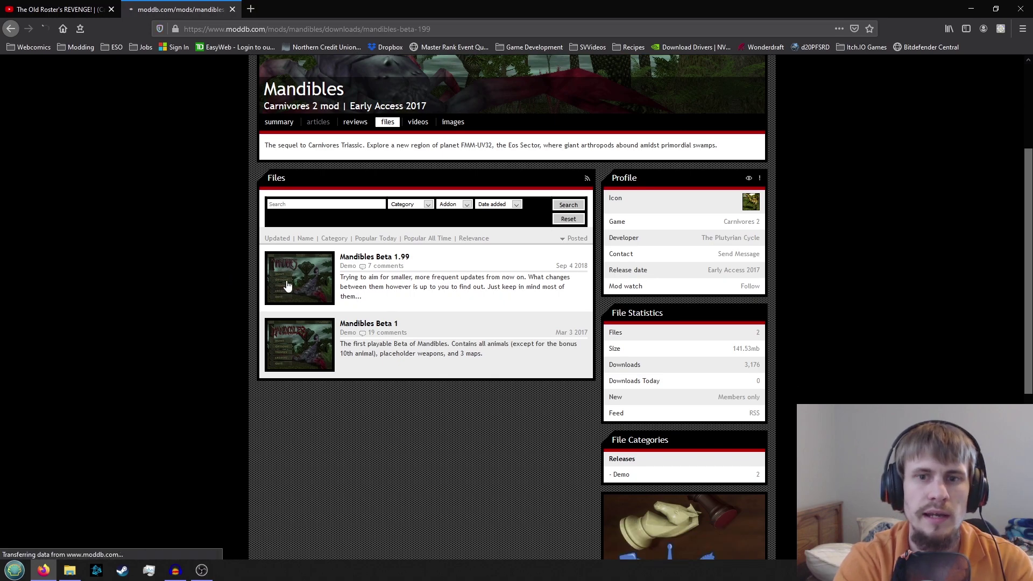
scroll(248, 303, down, 2)
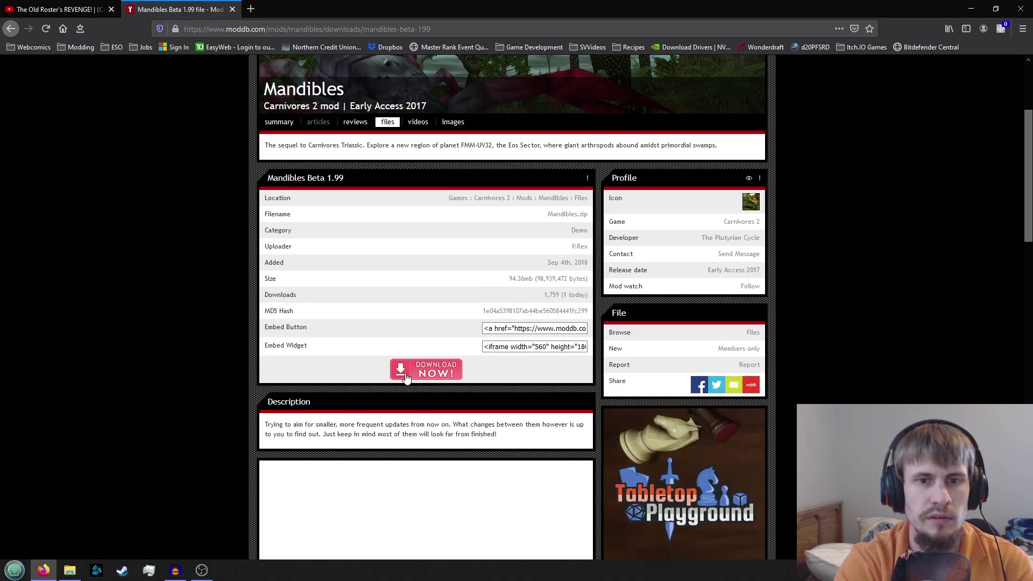
- Download Mandibles.zip set to open with Windows Explorer, close the download pop-up and check the transfer's progress
click(405, 377)
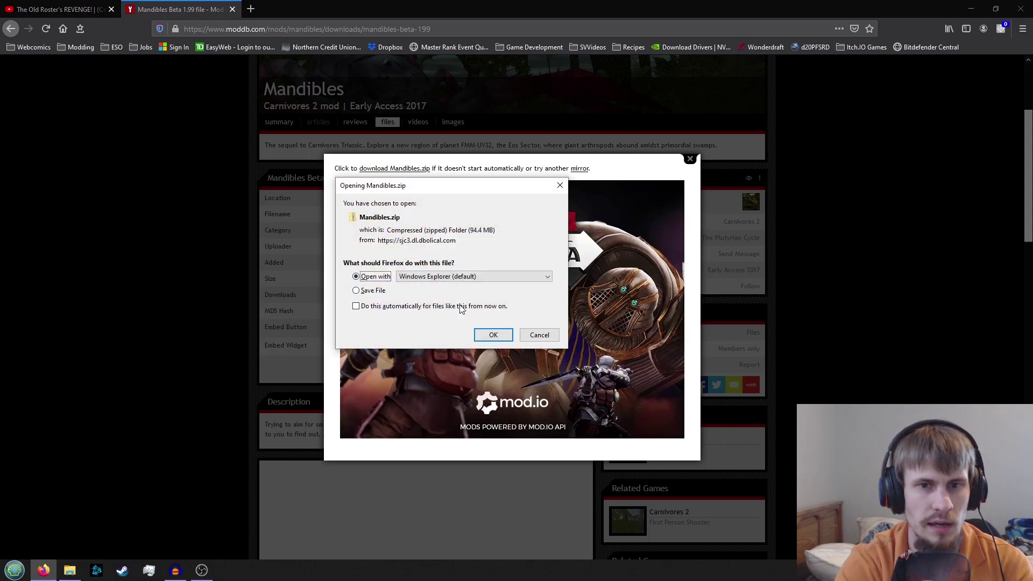
click(494, 335)
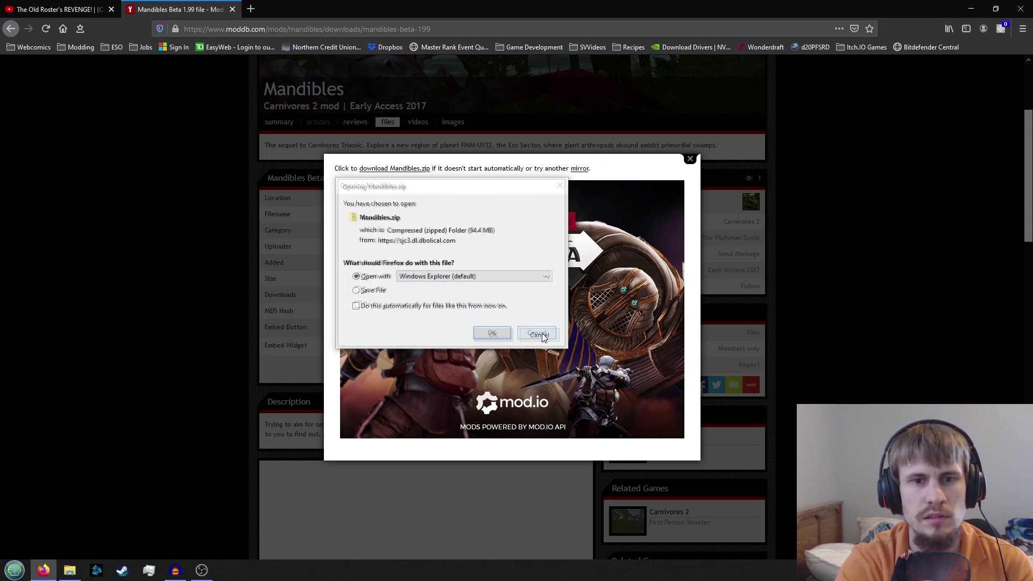
click(423, 194)
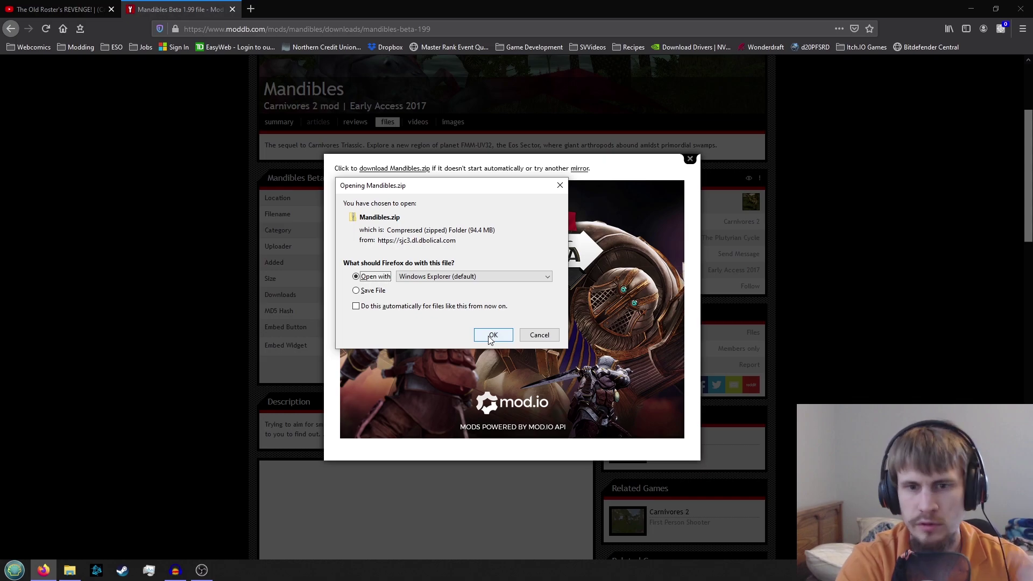
click(492, 335)
click(690, 159)
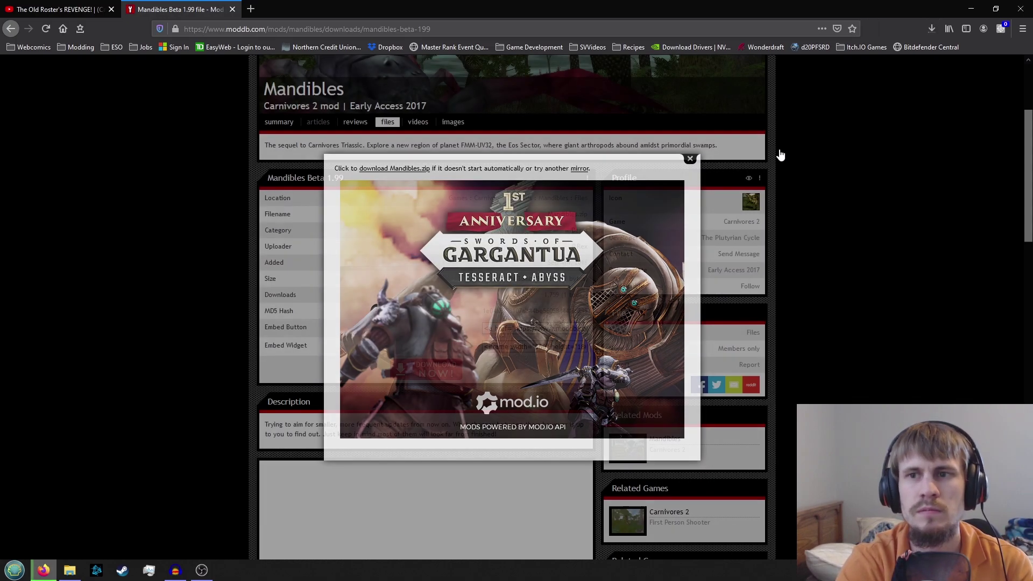
click(929, 28)
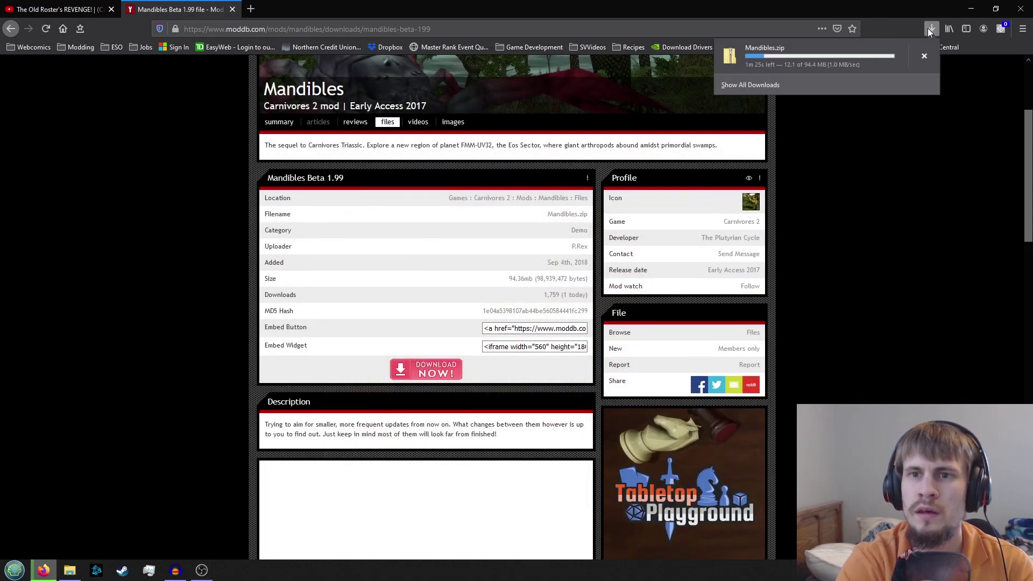
click(932, 28)
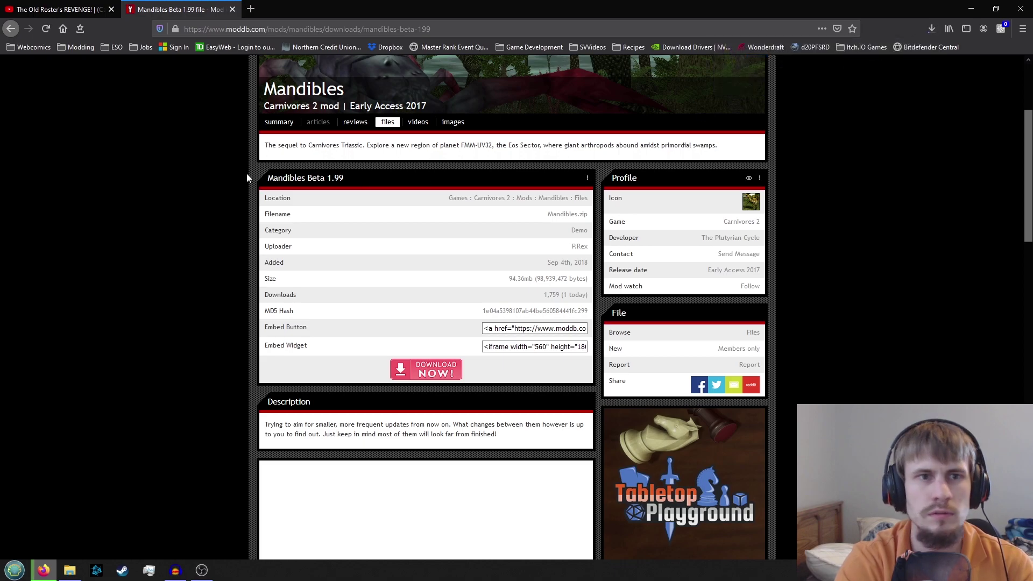
- Close the ModDB page, minimize the browser without cancelling the download, and reposition the TEST folder window
click(232, 10)
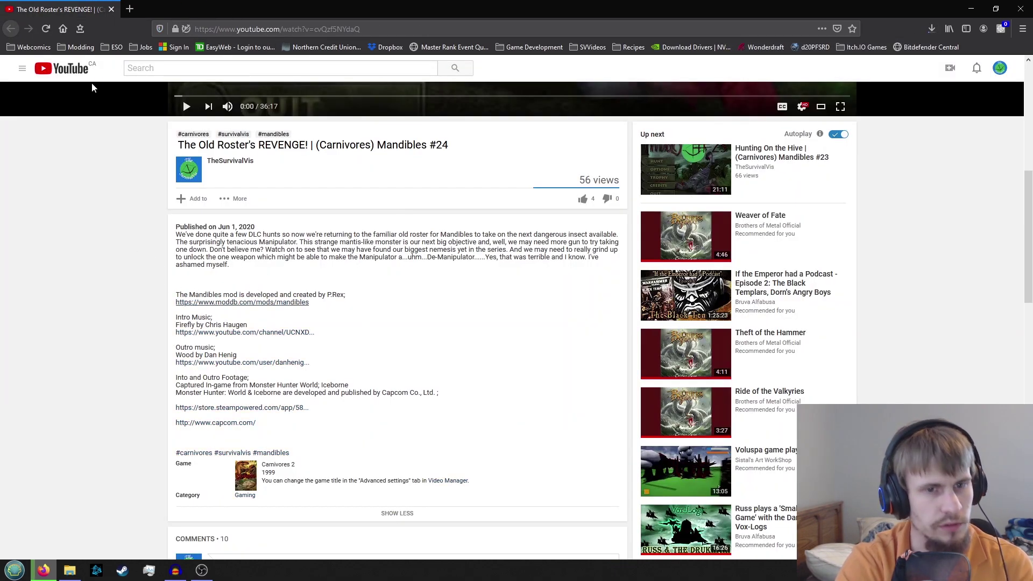
click(111, 9)
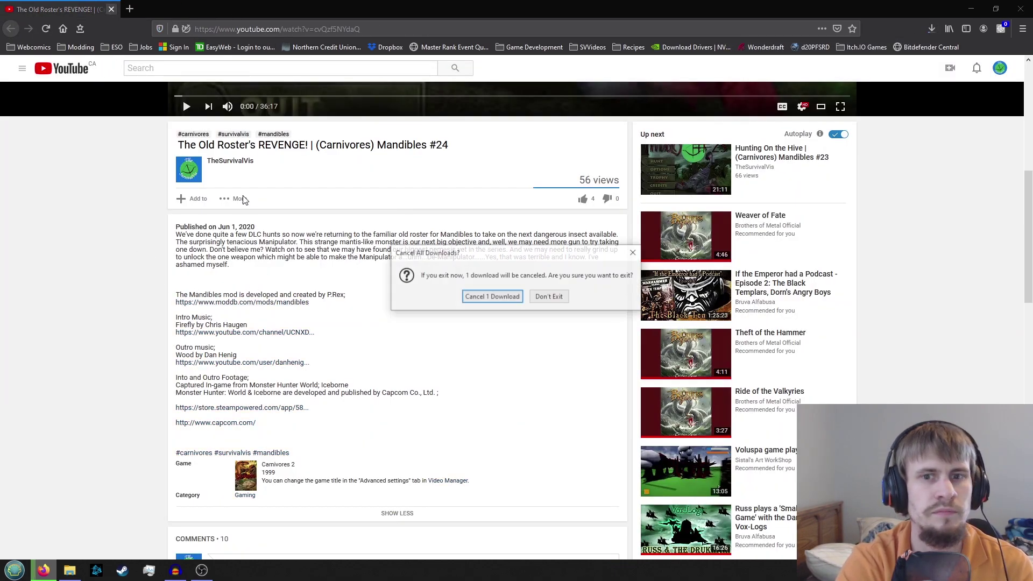
click(555, 301)
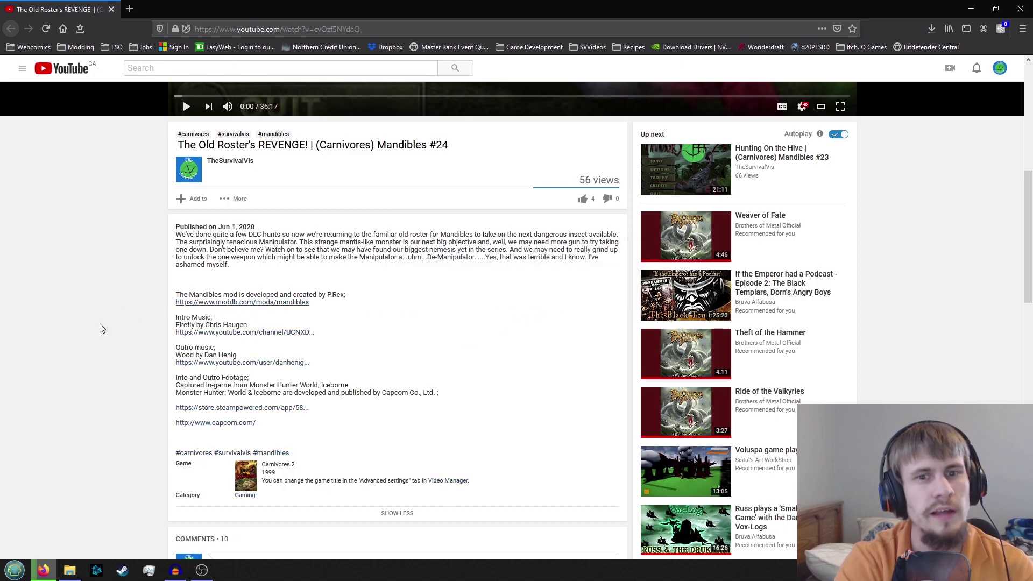
scroll(430, 171, up, 6)
click(971, 9)
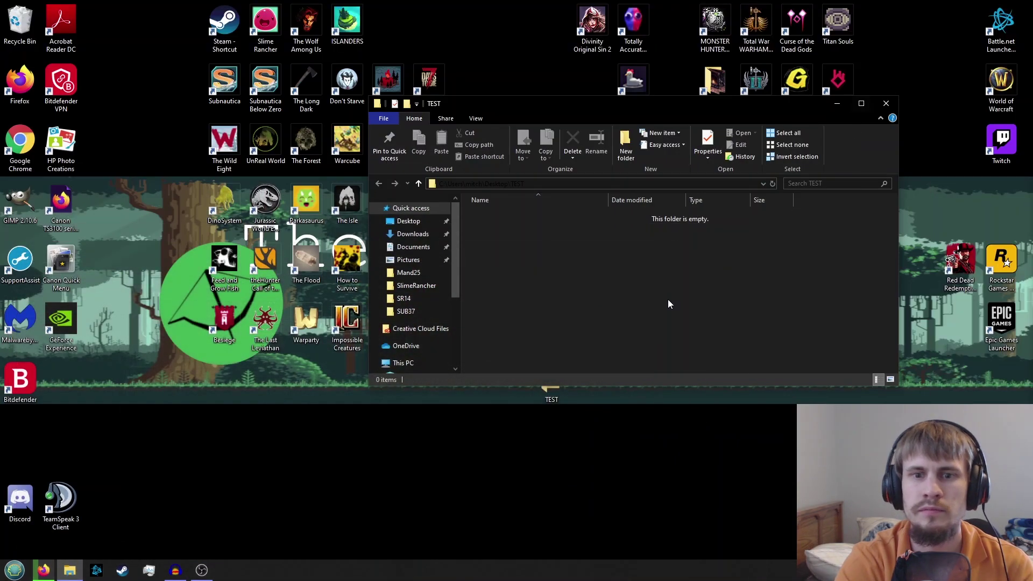
drag(538, 102, 273, 107)
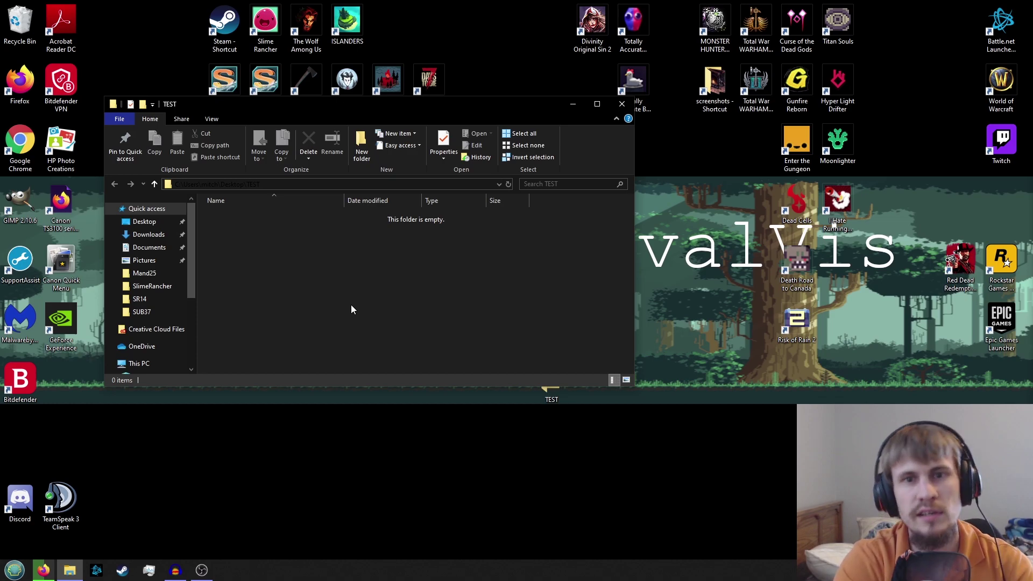
- Check the download progress of Mandibles.zip in Firefox and minimize the browser again
mouse_move(43, 571)
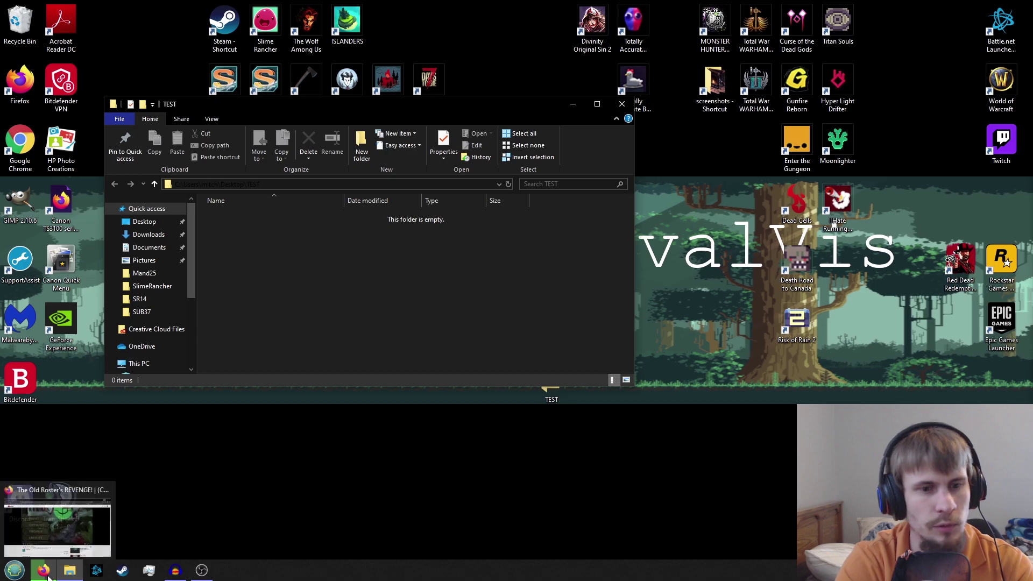
click(59, 517)
click(934, 28)
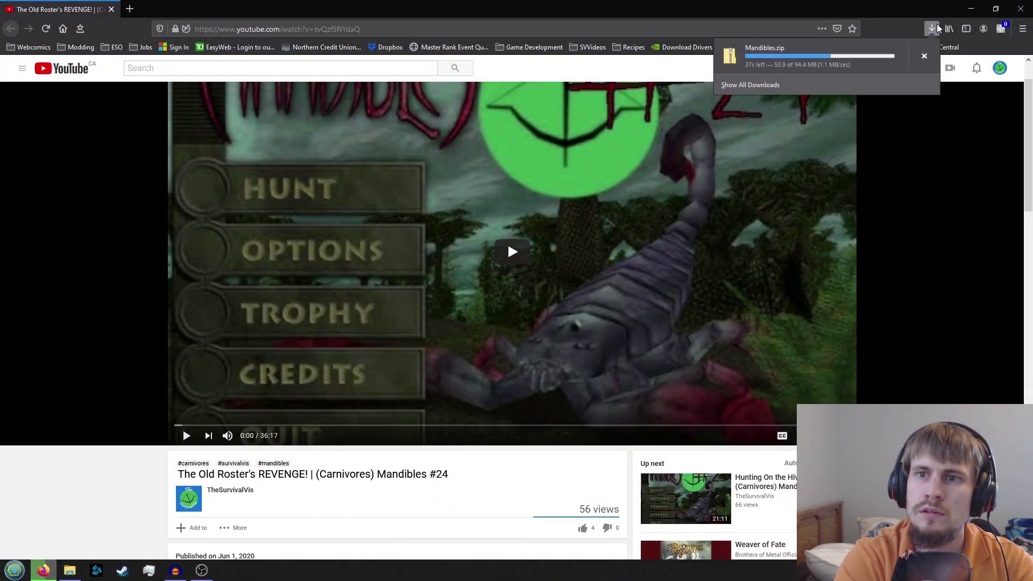
click(934, 28)
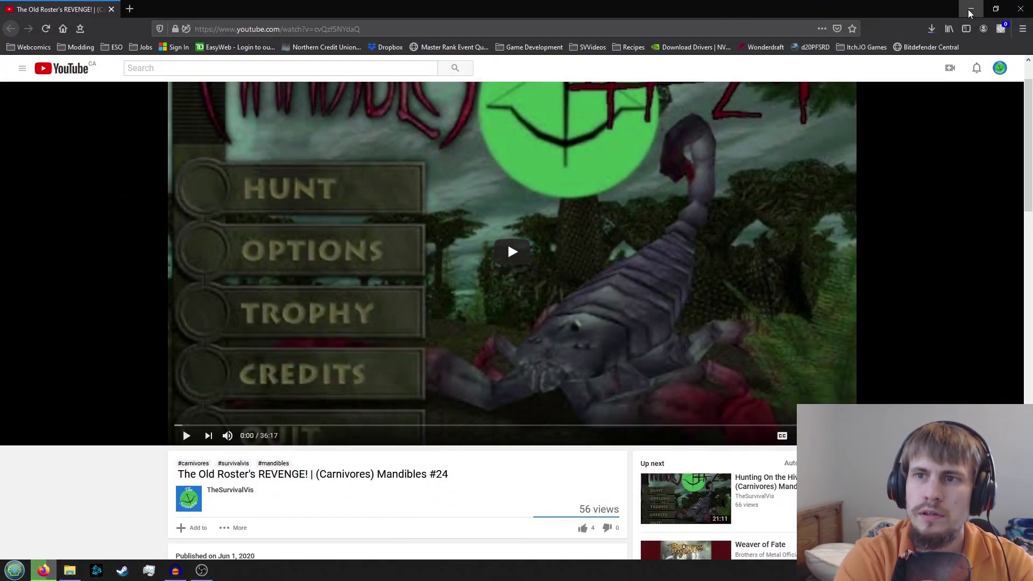
click(970, 12)
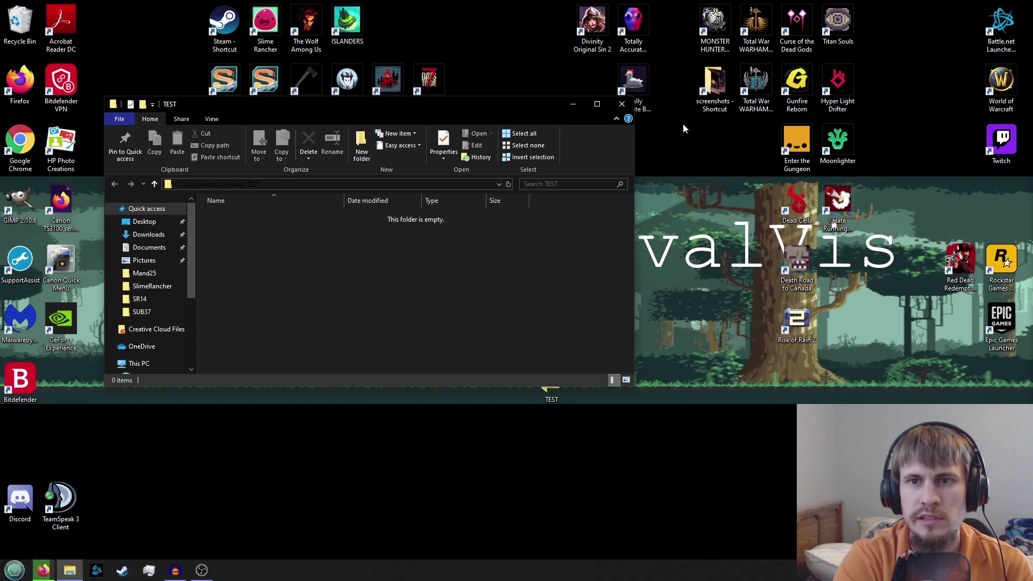
click(713, 31)
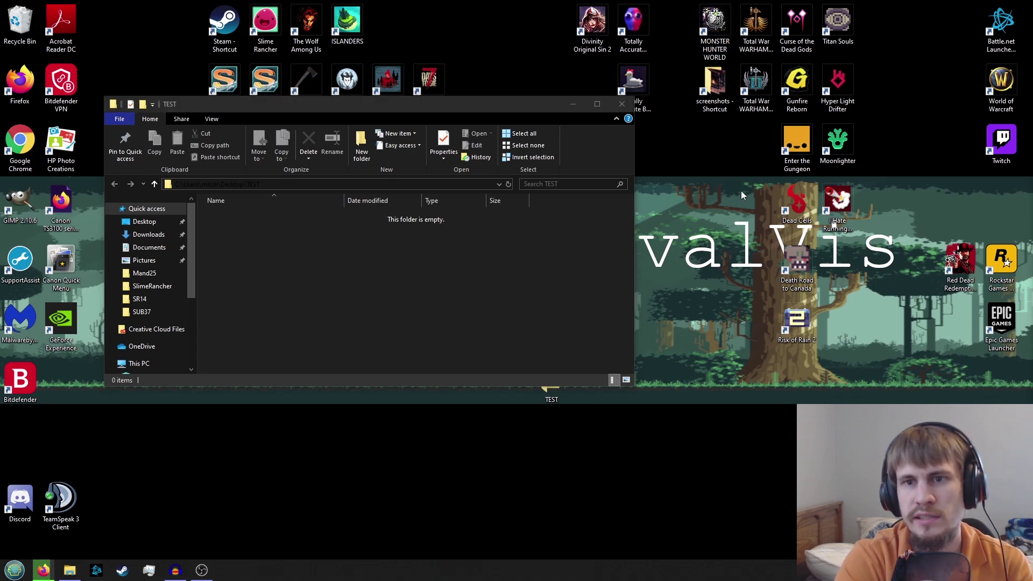
click(767, 86)
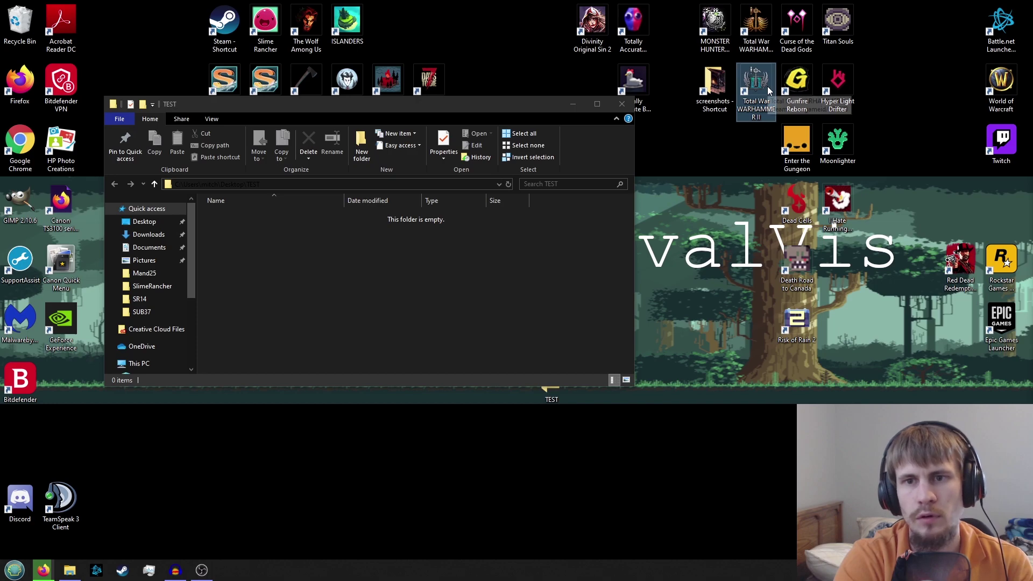
click(715, 166)
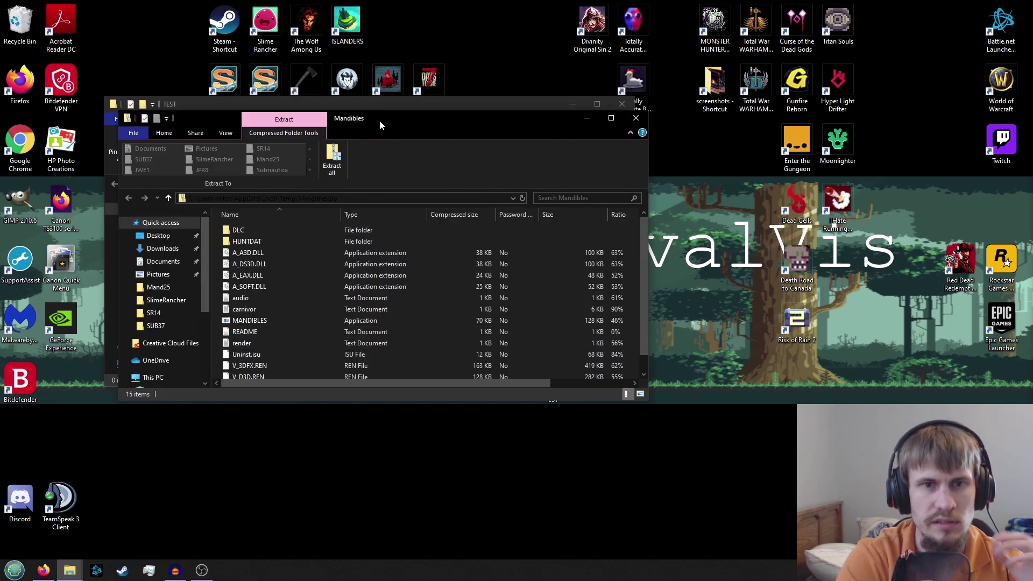
- Copy all the files and folders from the Mandibles archive into the TEST folder, and close the archive window
drag(379, 120, 728, 128)
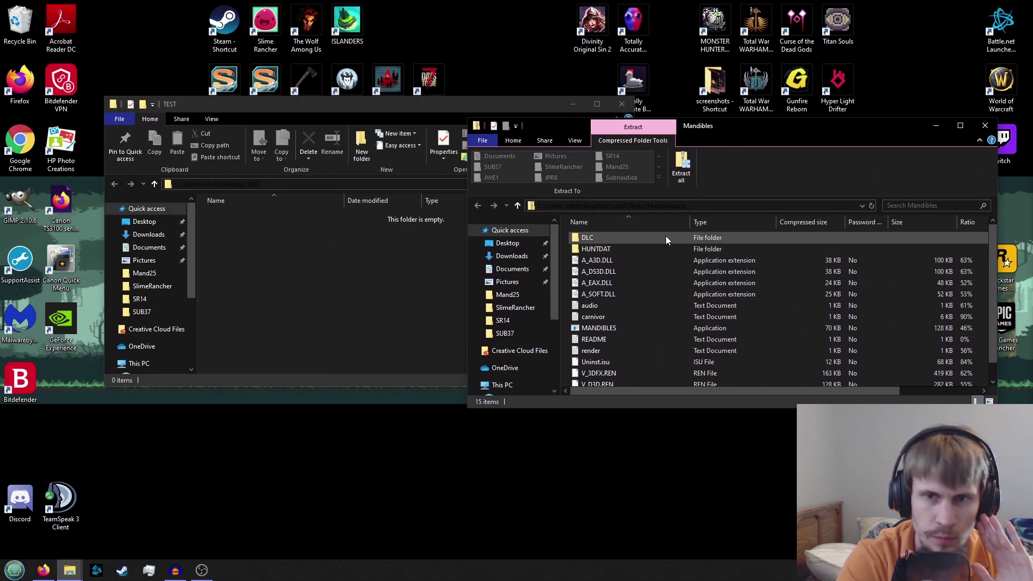
click(641, 238)
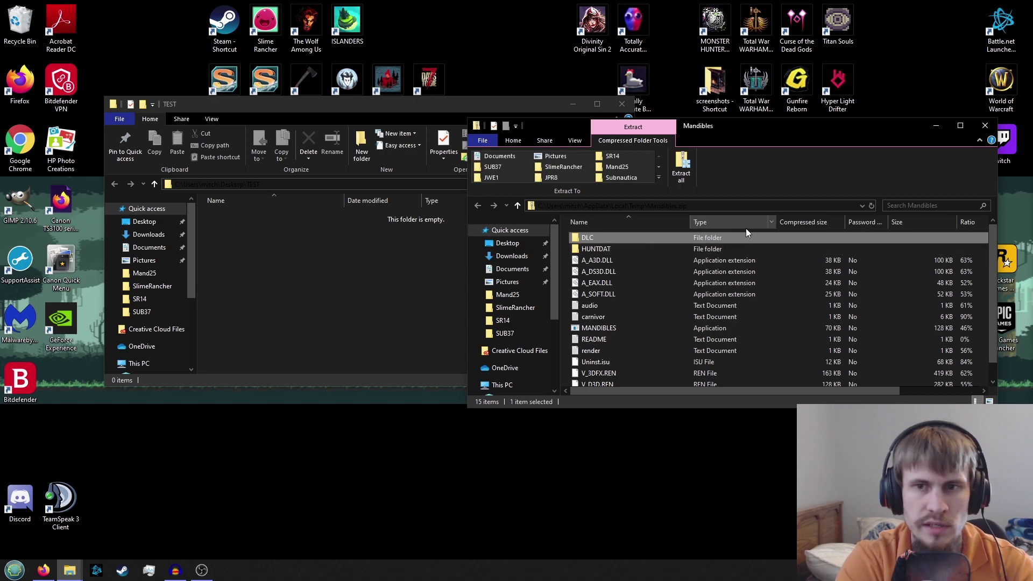
drag(566, 238, 624, 383)
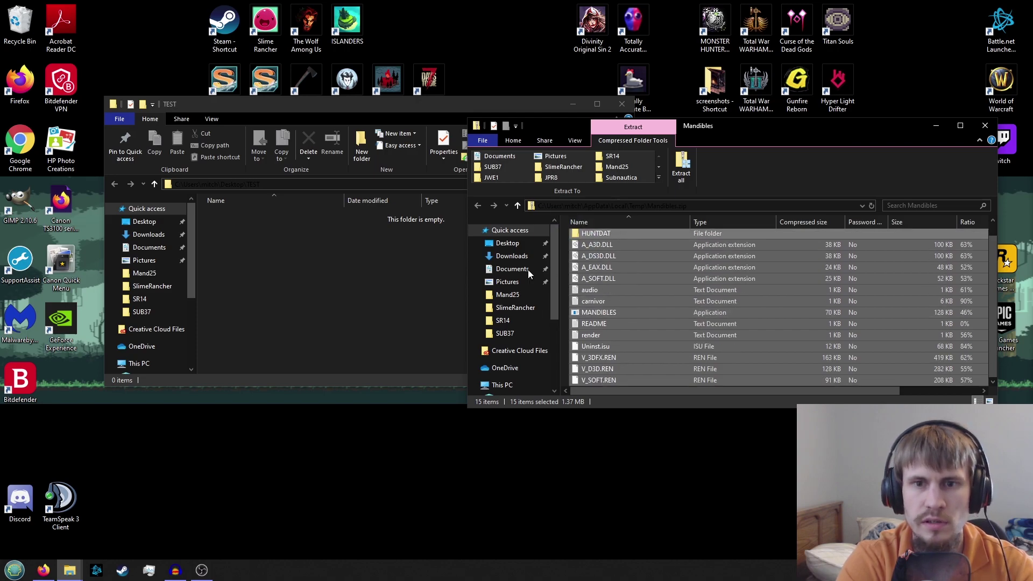
click(373, 275)
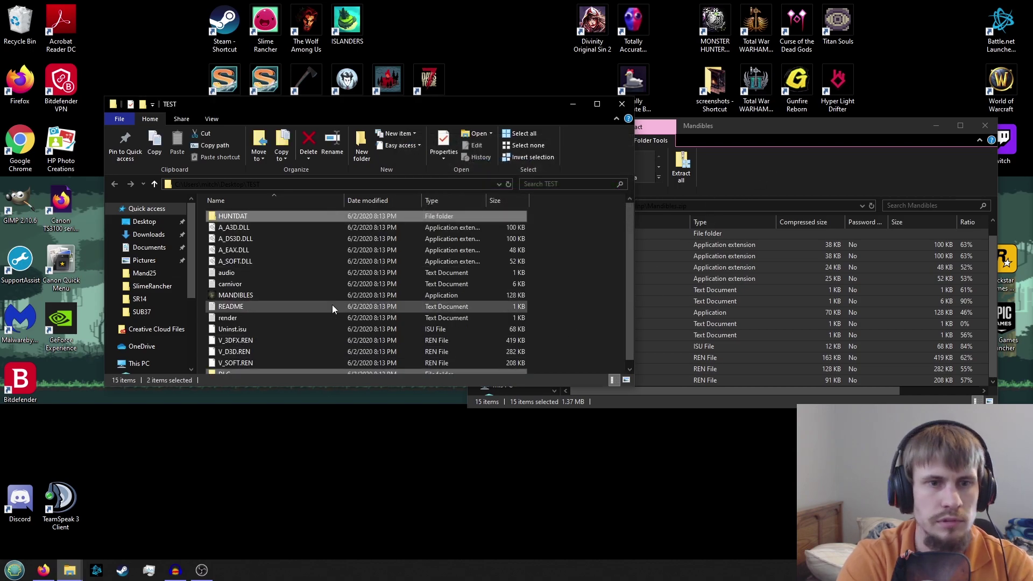
scroll(386, 269, down, 1)
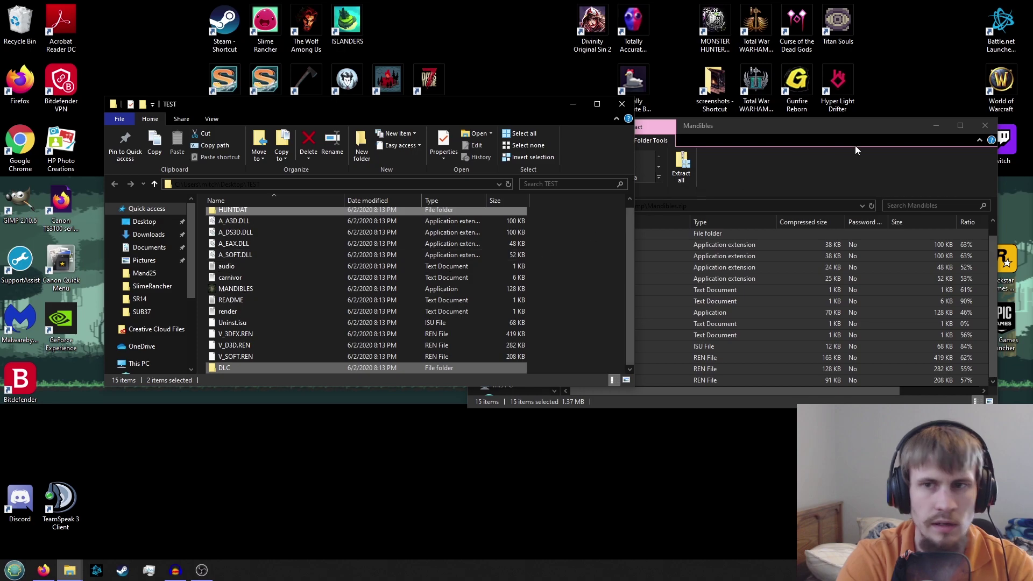
click(771, 185)
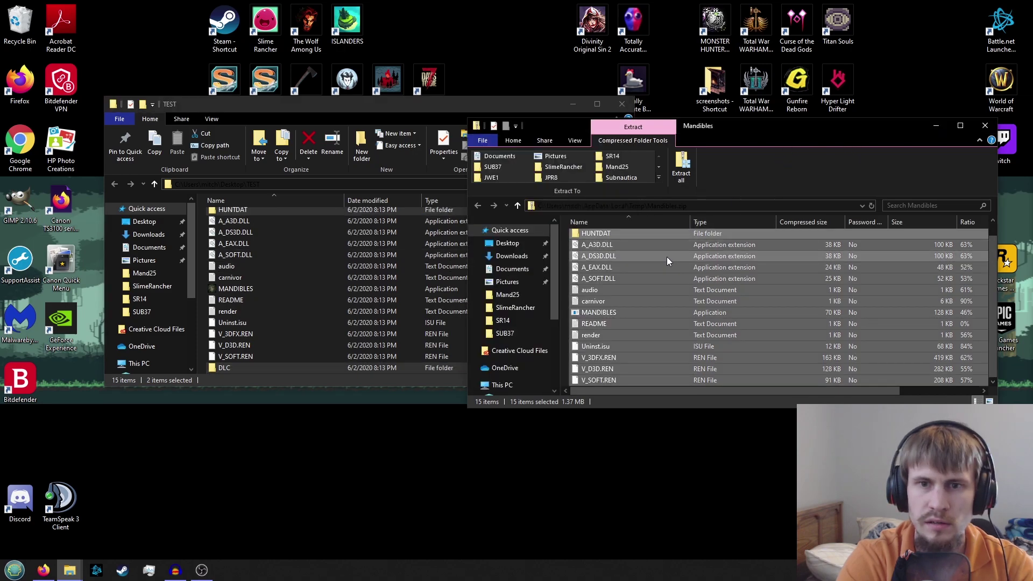
click(977, 128)
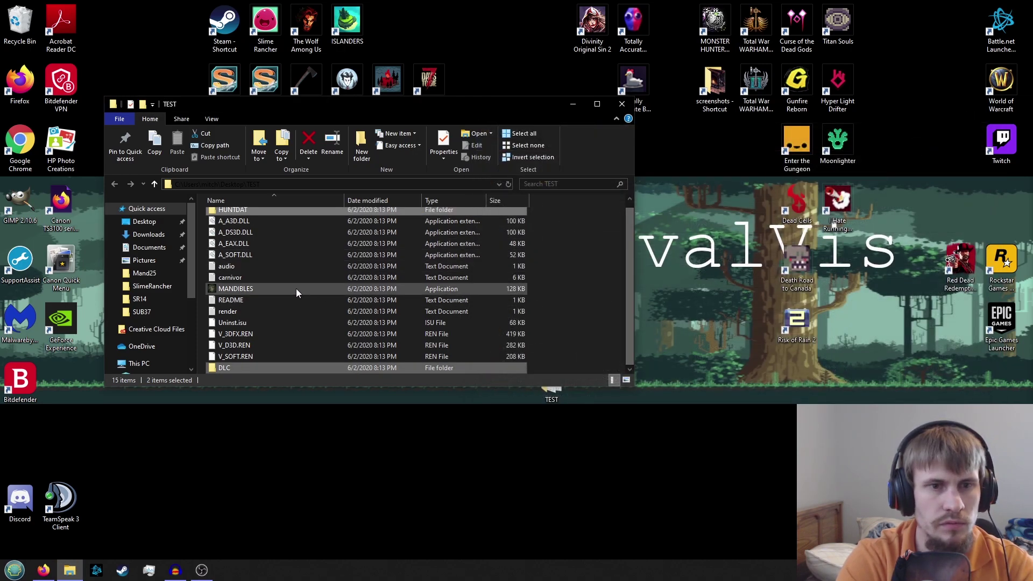
- Set the MANDIBLES application to run in compatibility mode for Windows 98 / Windows Me and apply the change
click(283, 288)
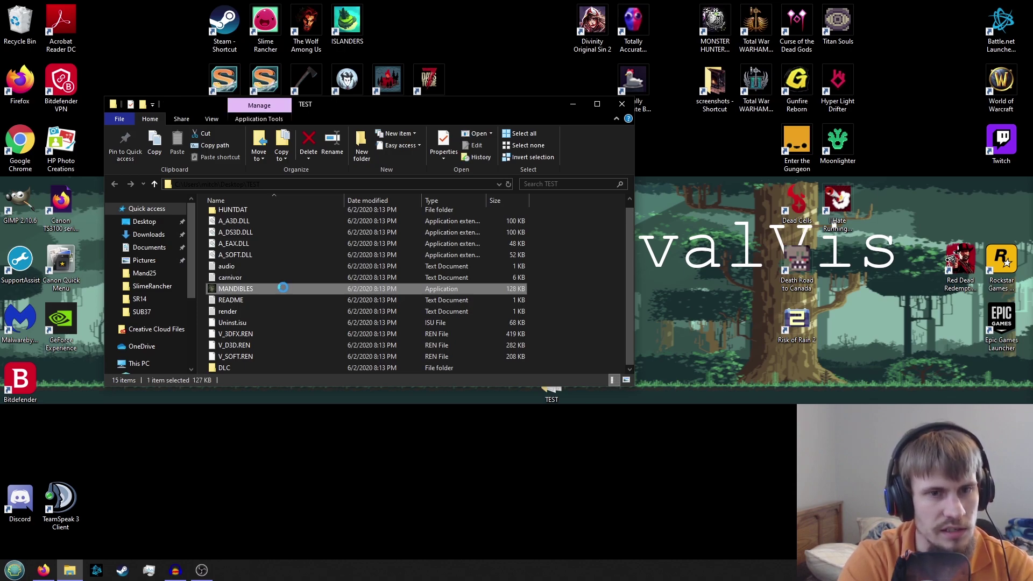
right_click(283, 288)
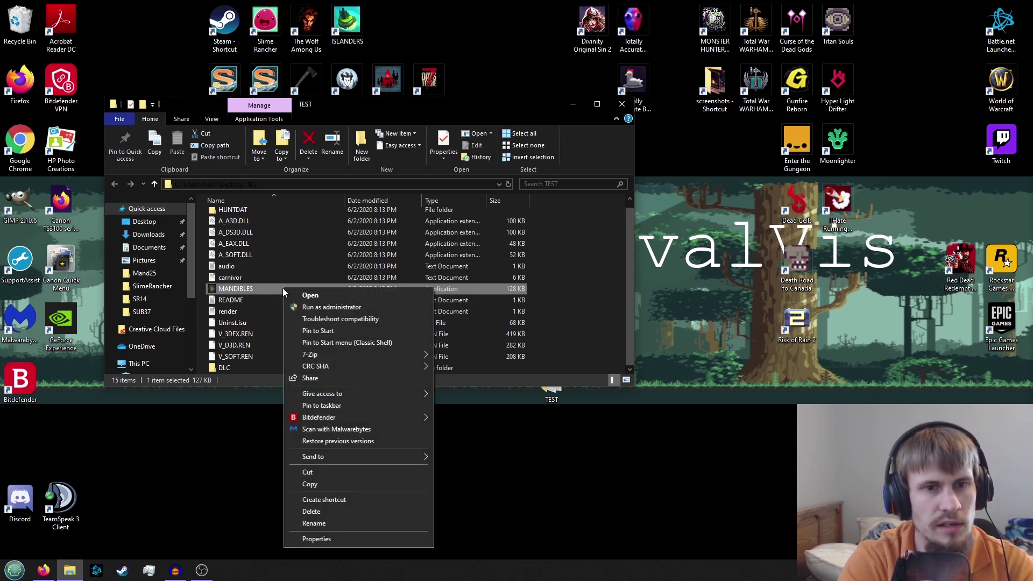
click(326, 541)
click(339, 306)
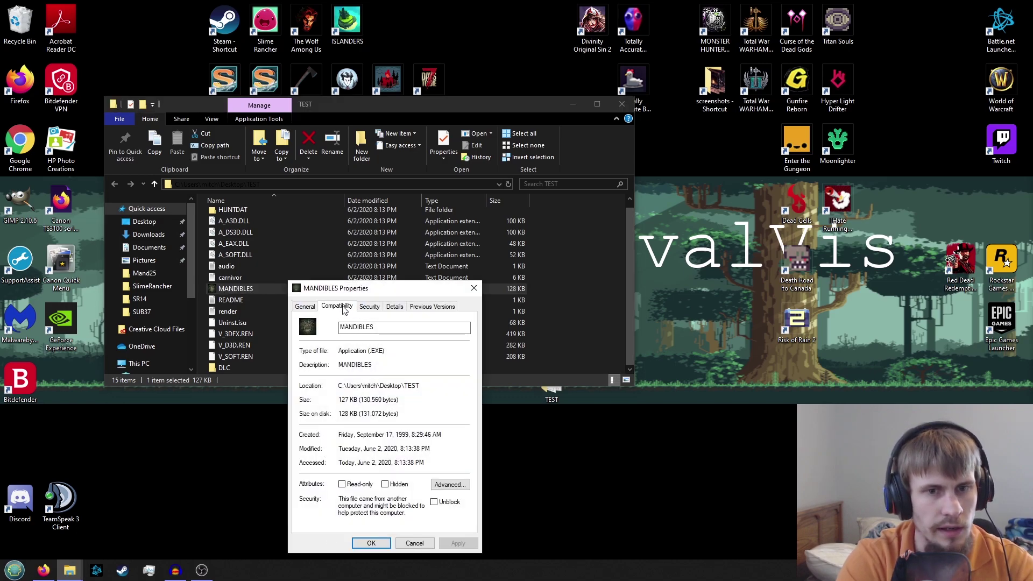
click(309, 379)
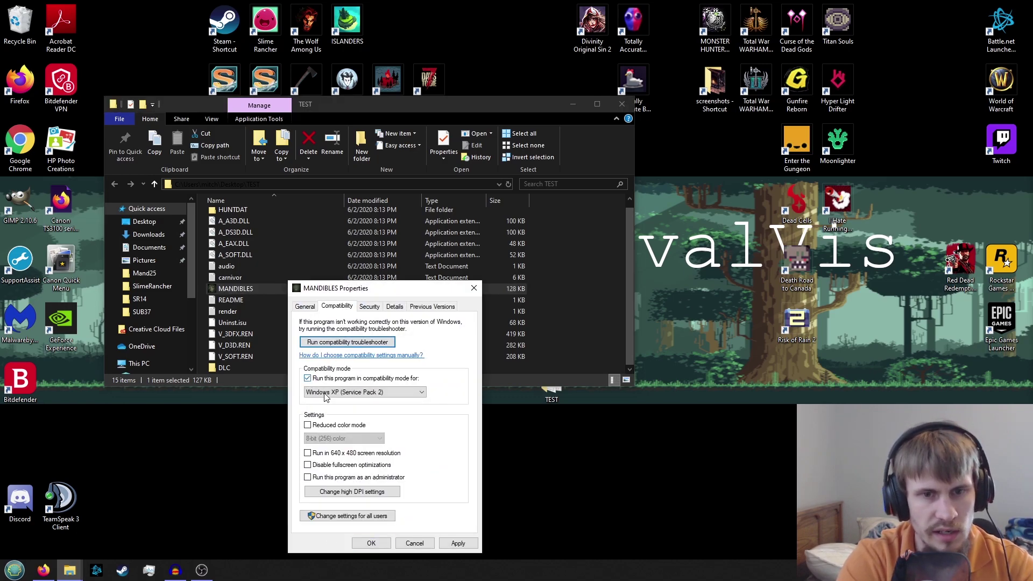
click(340, 394)
click(344, 409)
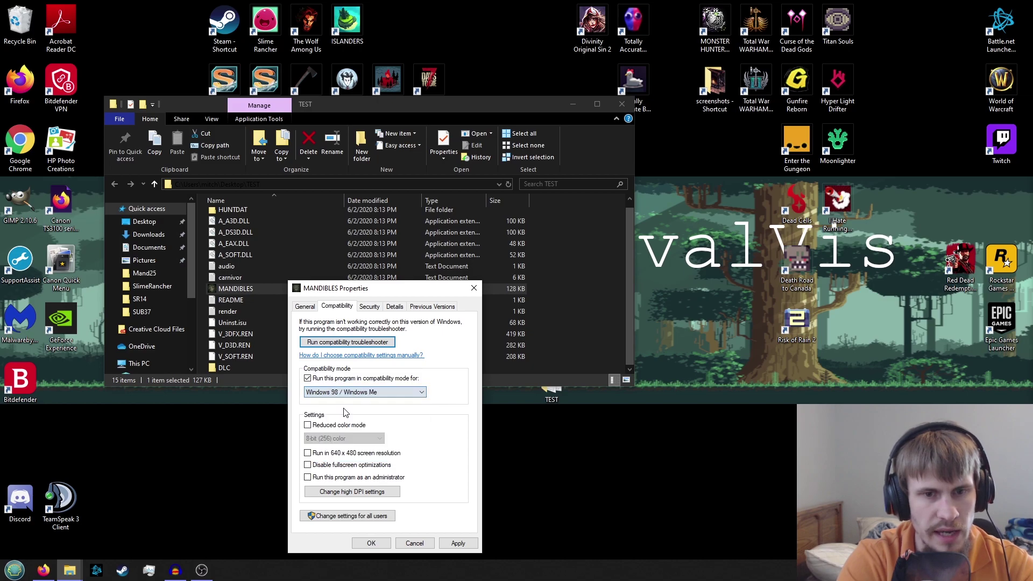
click(459, 543)
click(371, 544)
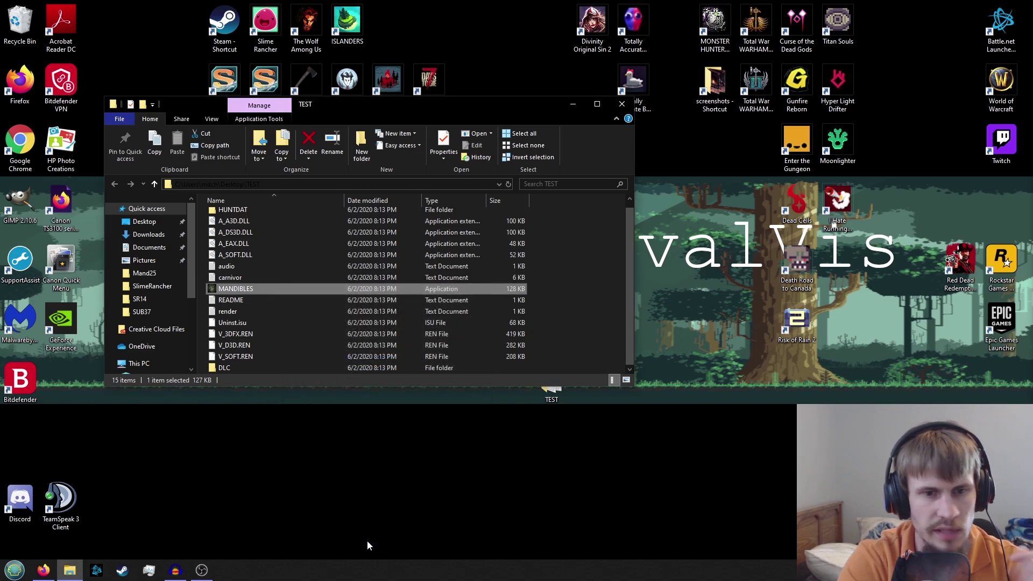
- Open the _RES text document from the HUNTDAT folder in Notepad
scroll(327, 318, up, 1)
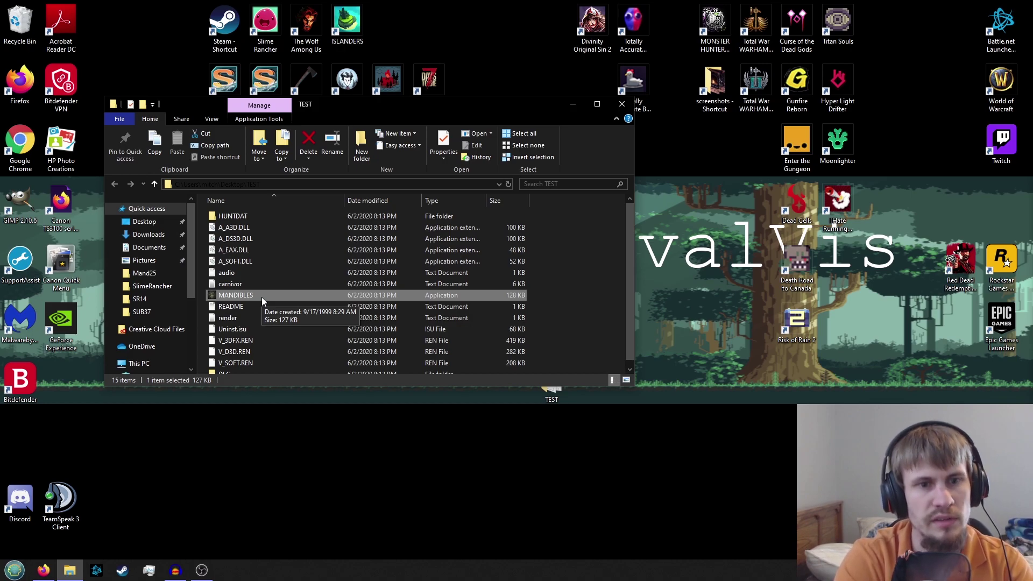
double_click(254, 218)
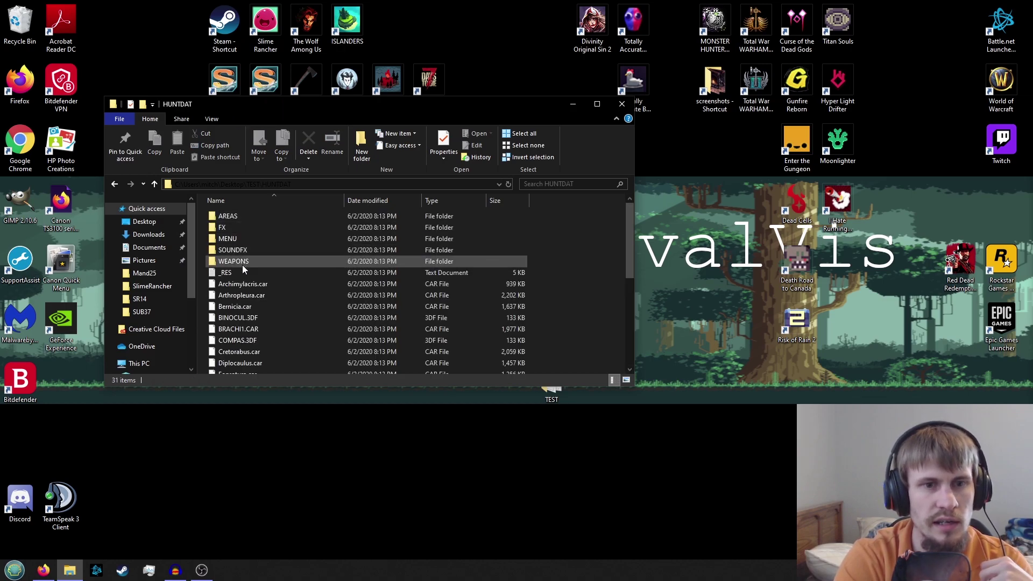
click(236, 273)
right_click(235, 274)
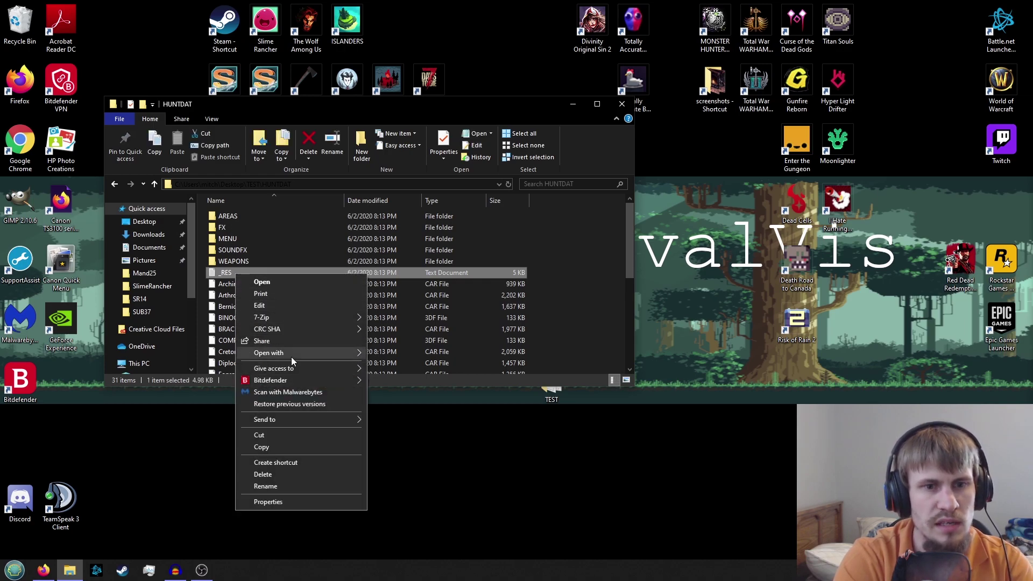
mouse_move(314, 354)
click(399, 356)
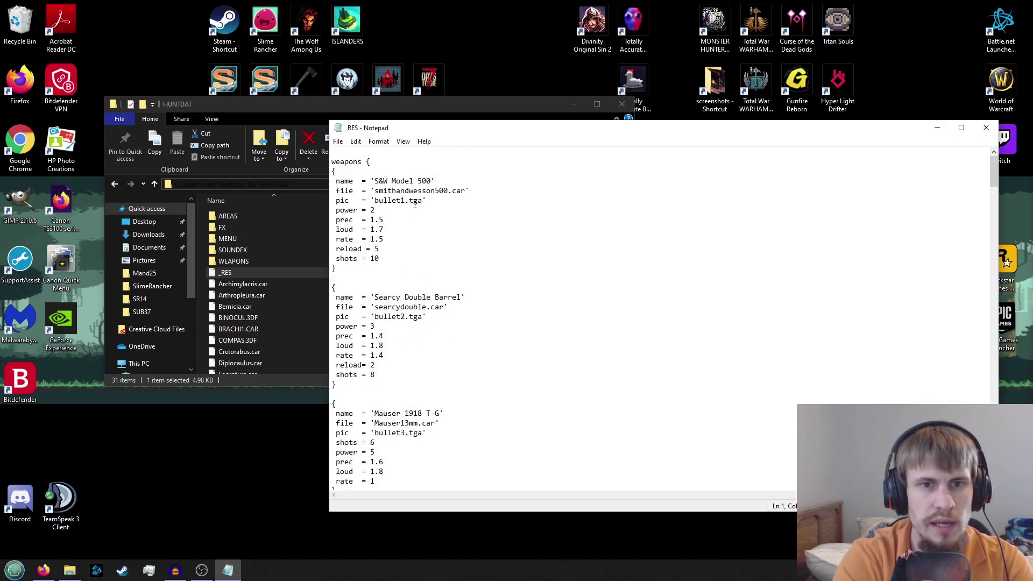
- Examine the weapons, characters and prices sections of the _RES file
scroll(413, 308, down, 11)
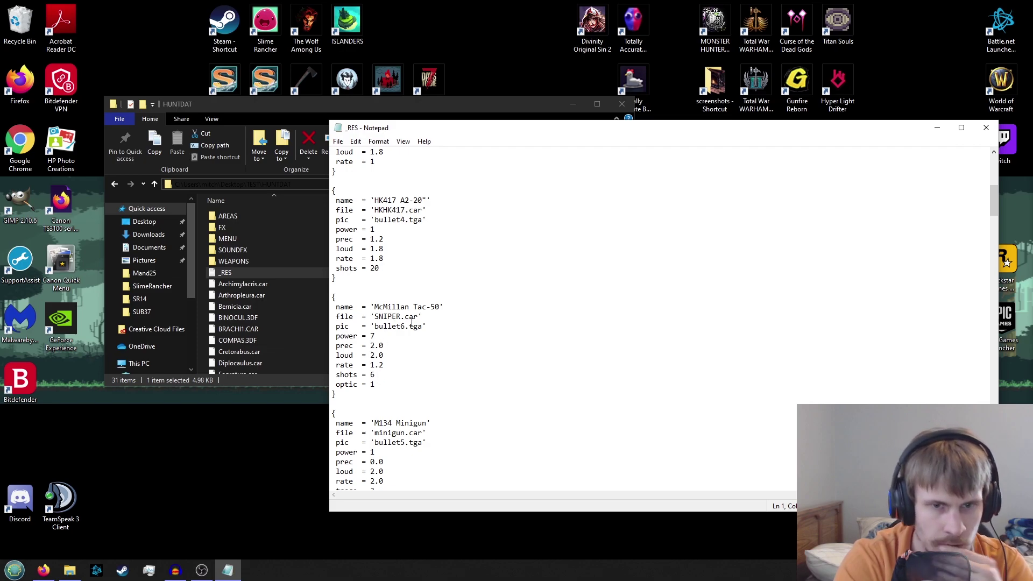
scroll(413, 322, down, 16)
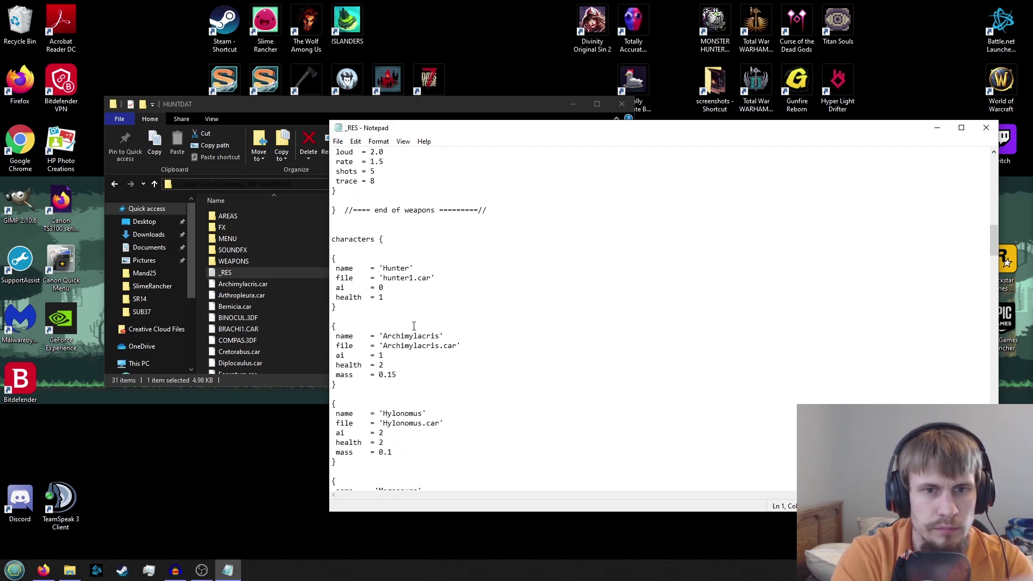
scroll(414, 326, up, 15)
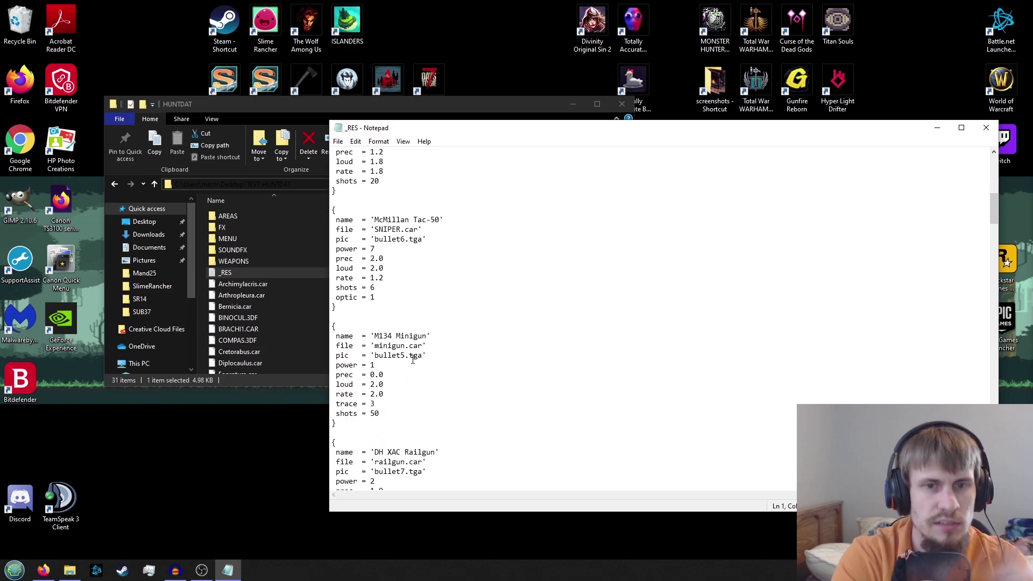
scroll(412, 359, down, 20)
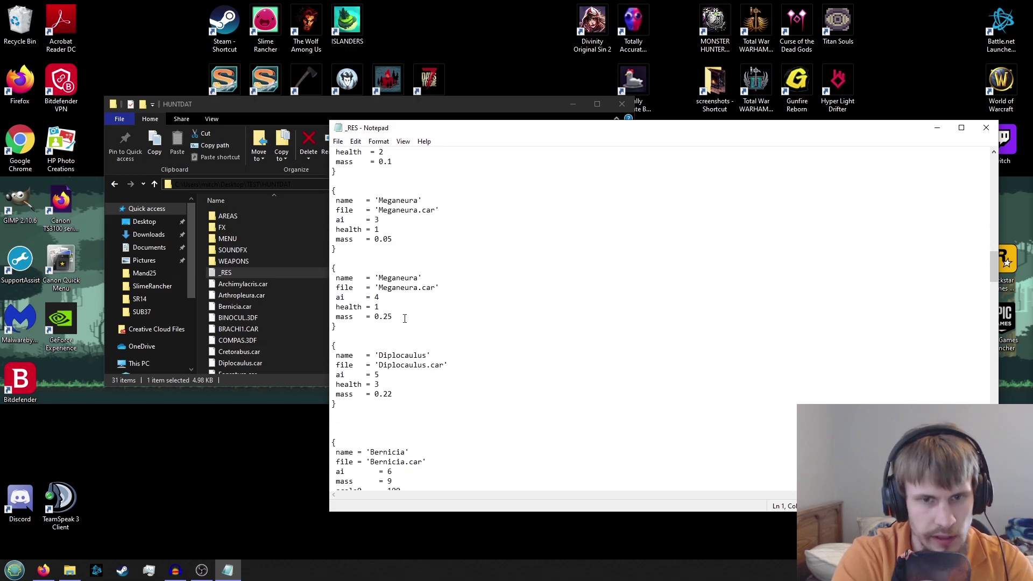
scroll(405, 318, down, 20)
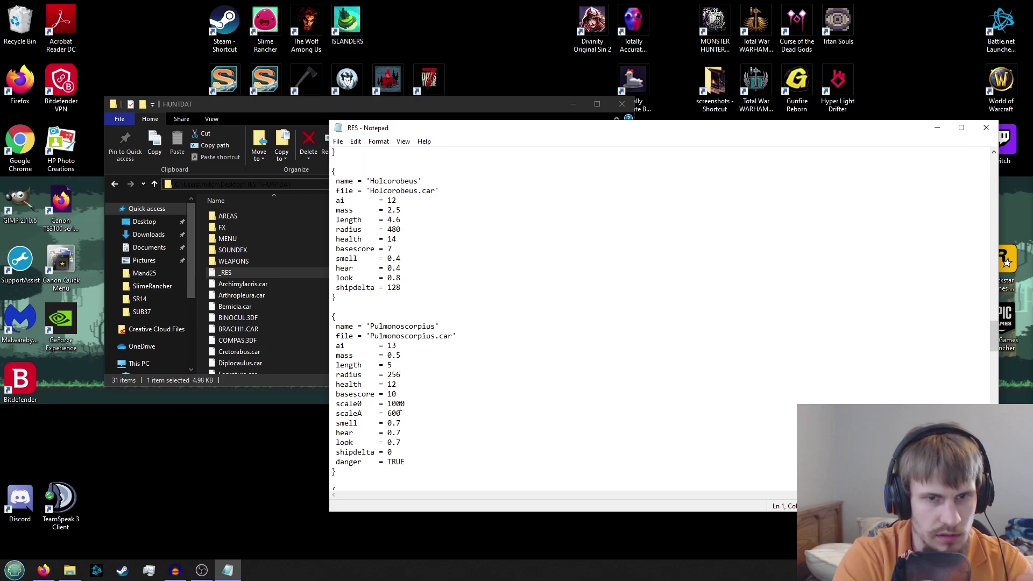
scroll(389, 461, down, 20)
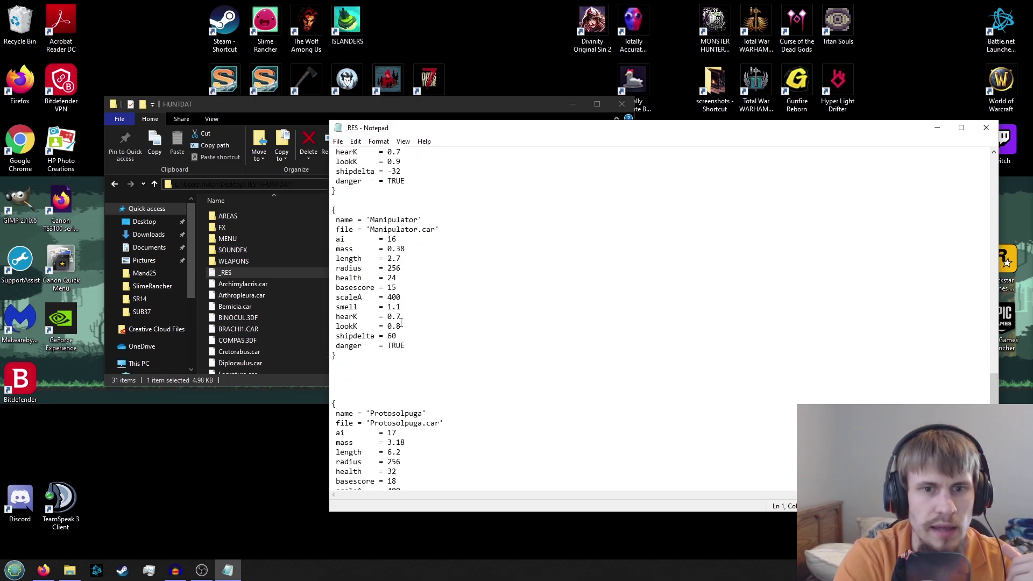
scroll(399, 316, down, 18)
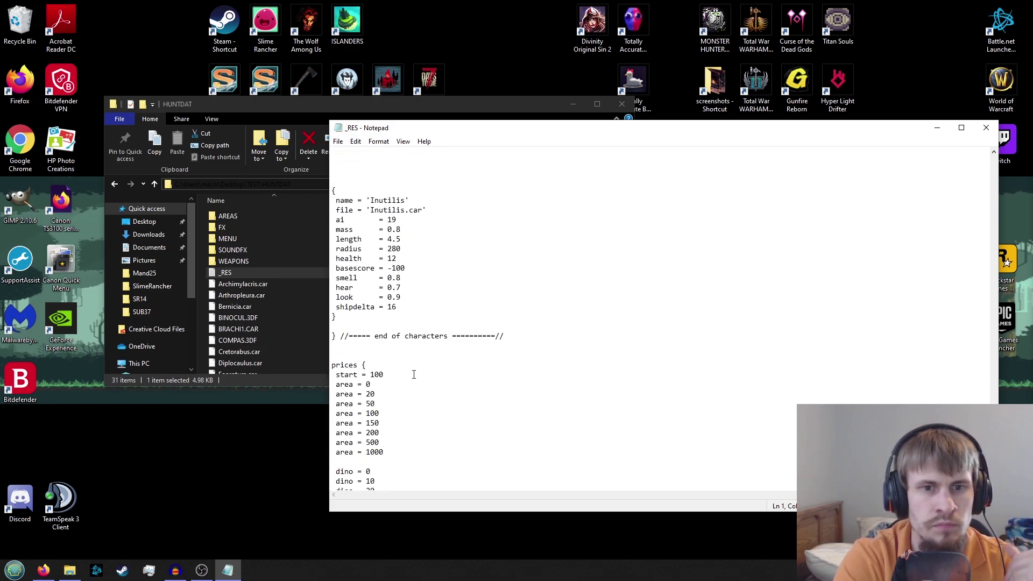
scroll(409, 301, down, 5)
scroll(385, 253, down, 1)
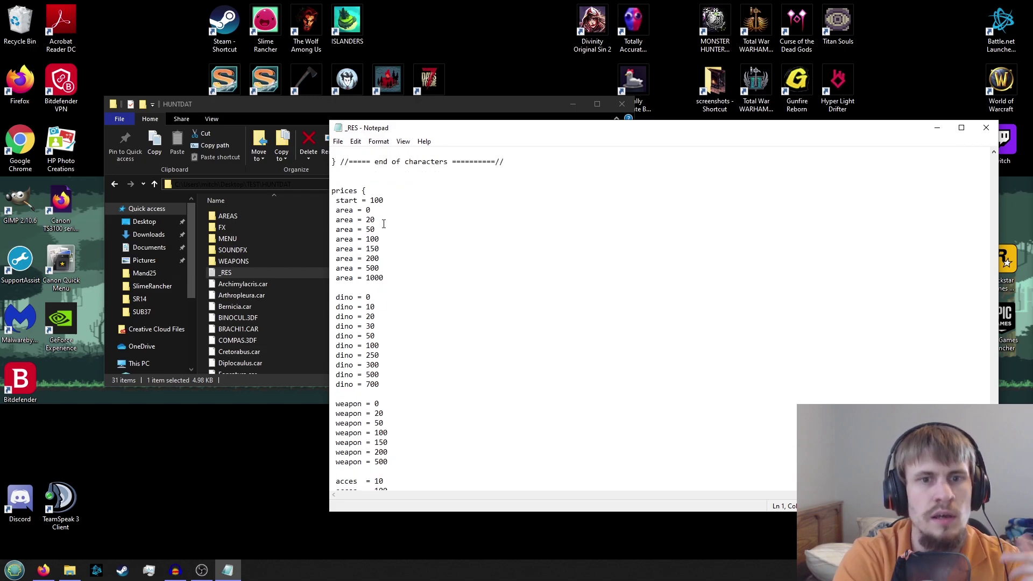
- Try a start value of 10000 in the prices section of _RES, and remove the added zeros again
click(386, 200)
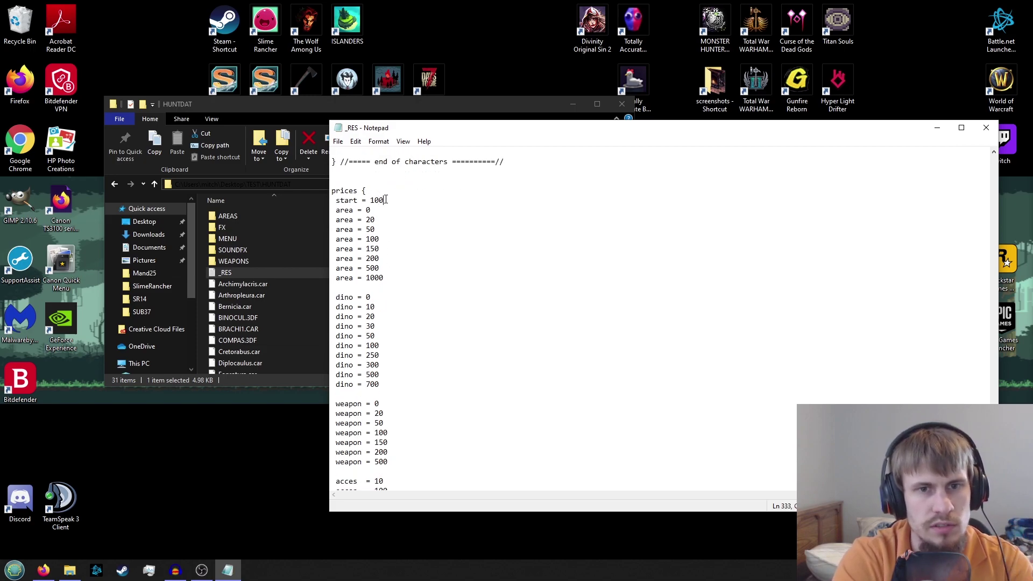
text(00)
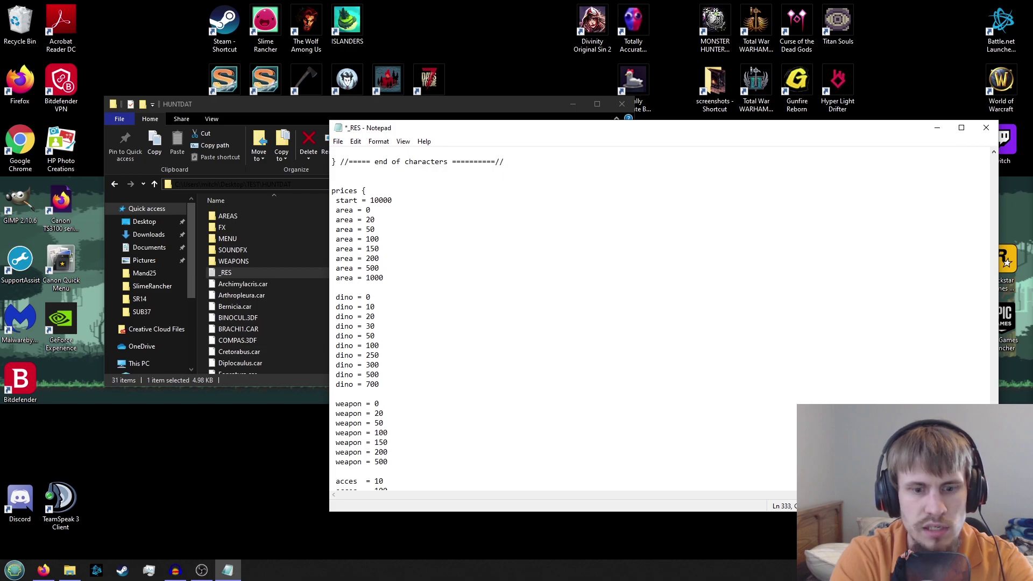
key(BackSpace)
key(BackSpace)
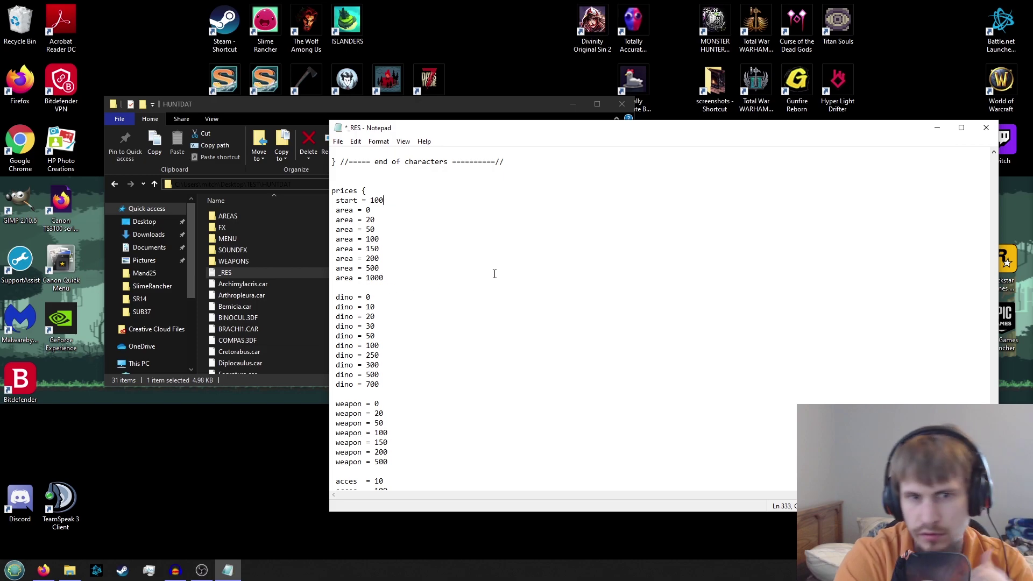
- Save the _RES file and close Notepad
scroll(446, 291, down, 2)
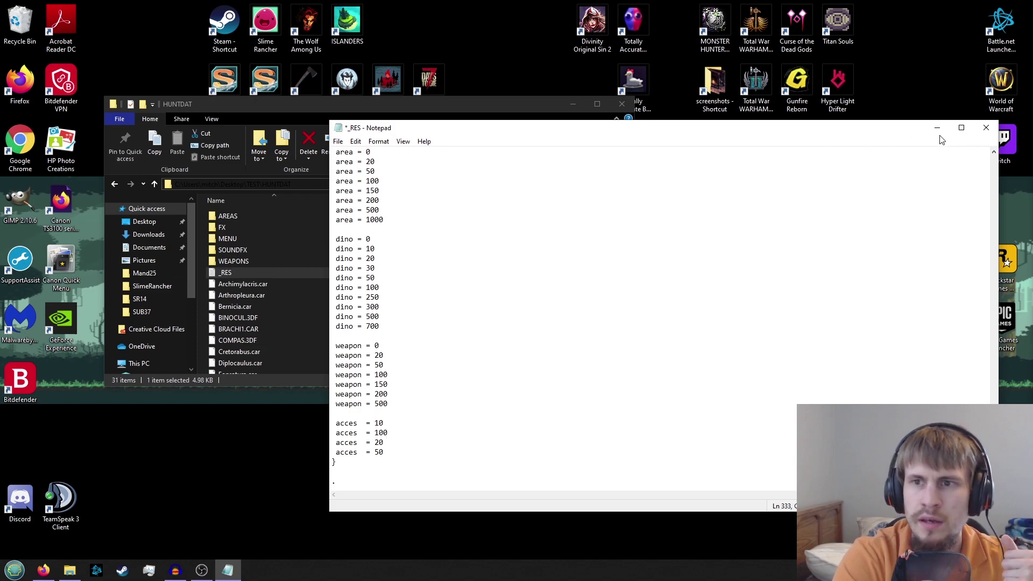
click(340, 141)
click(355, 189)
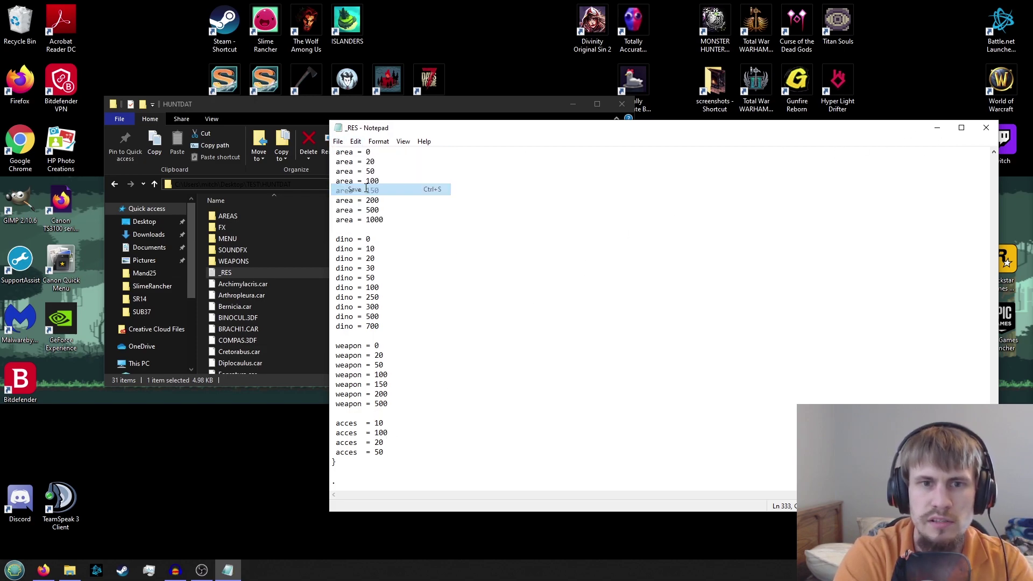
click(985, 128)
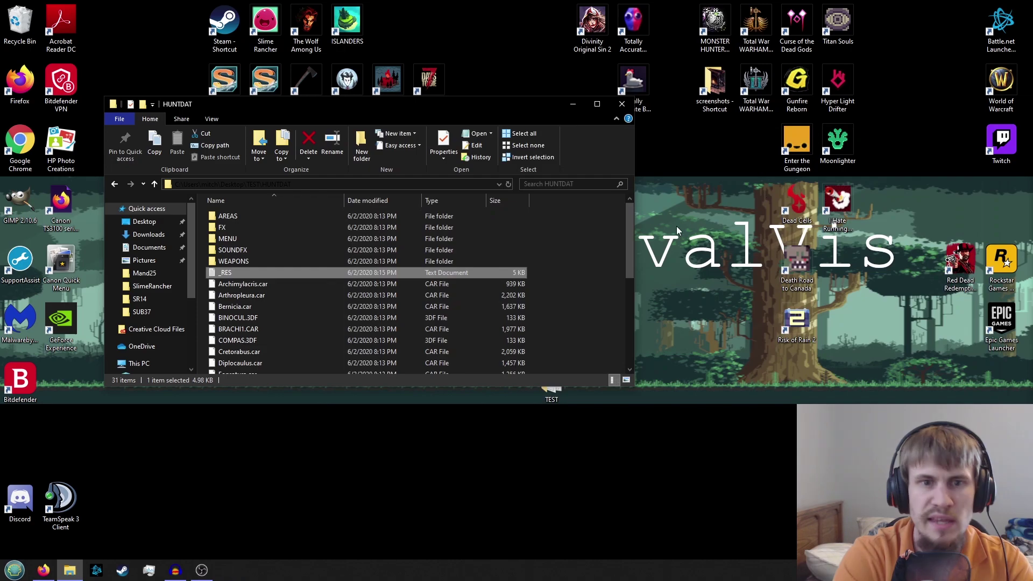
- Return to the TEST folder, look over its contents and close the folder window
click(592, 253)
key(BackSpace)
click(577, 278)
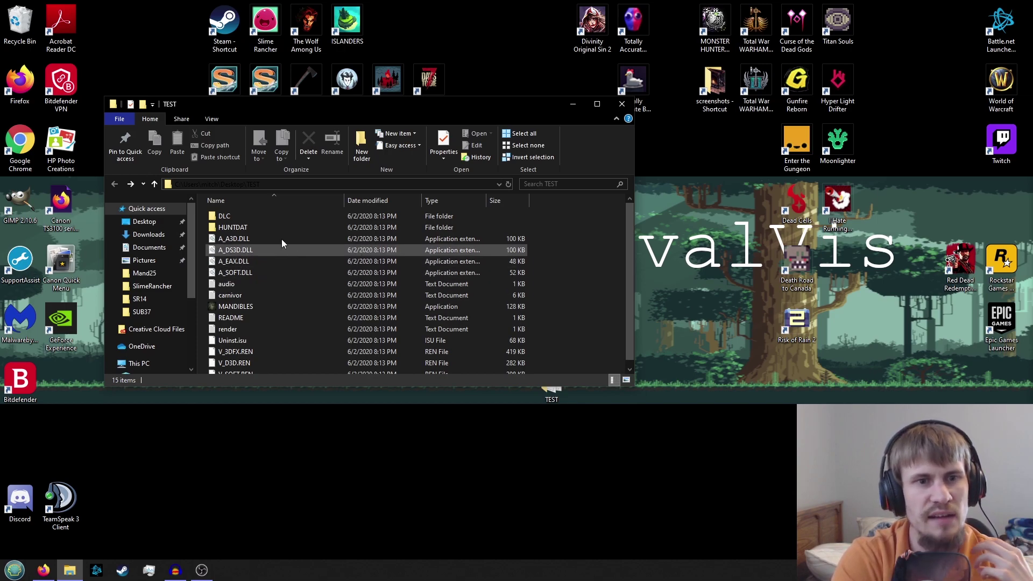
scroll(256, 292, down, 1)
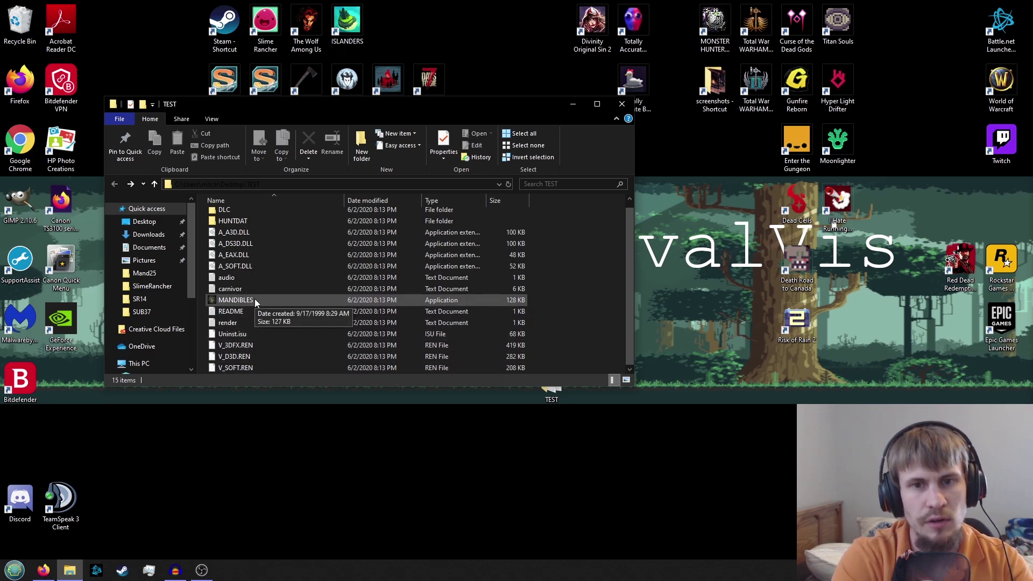
scroll(255, 300, up, 1)
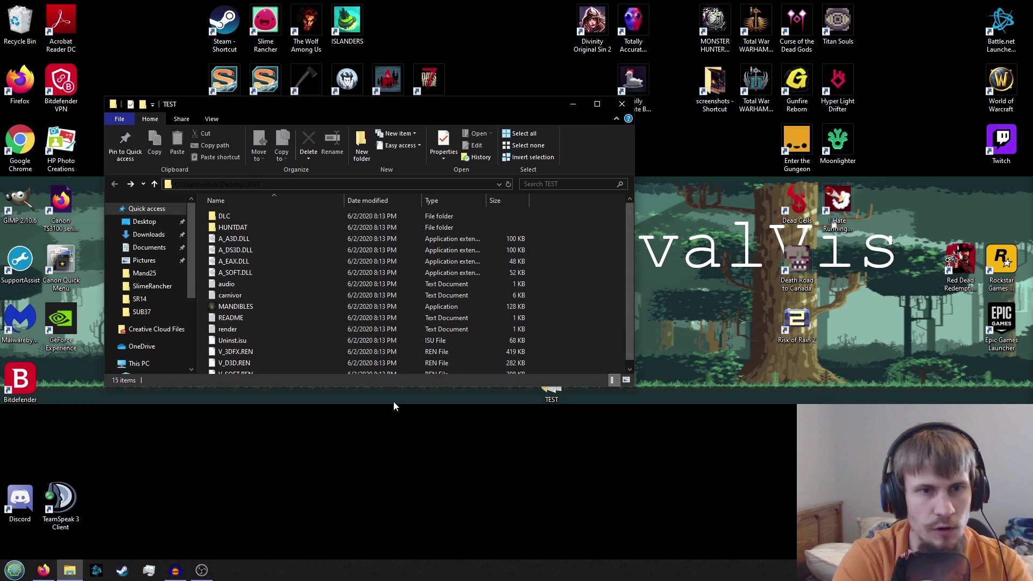
click(622, 104)
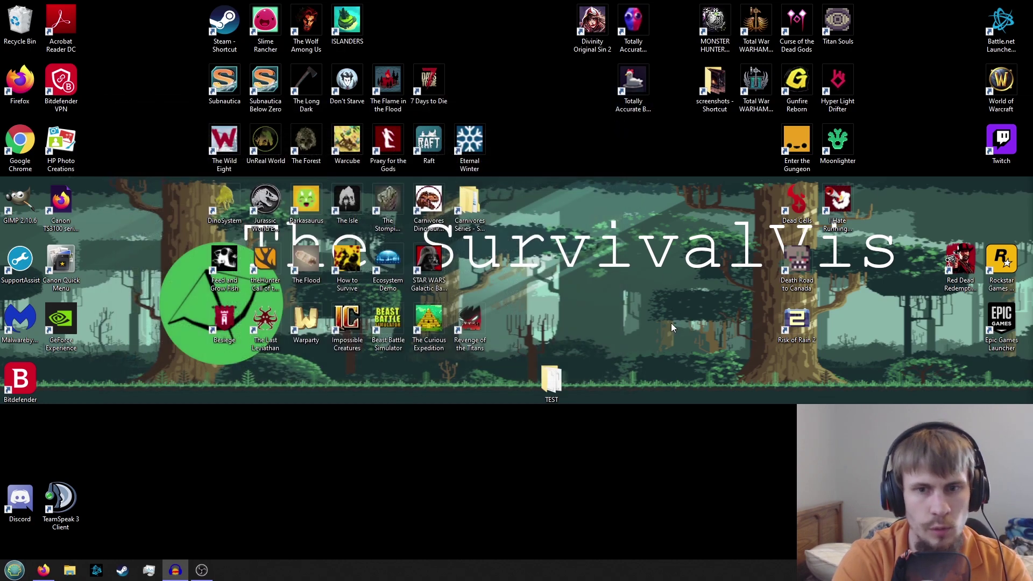
- Reopen the TEST folder from the desktop and select the MANDIBLES application
double_click(566, 372)
click(605, 326)
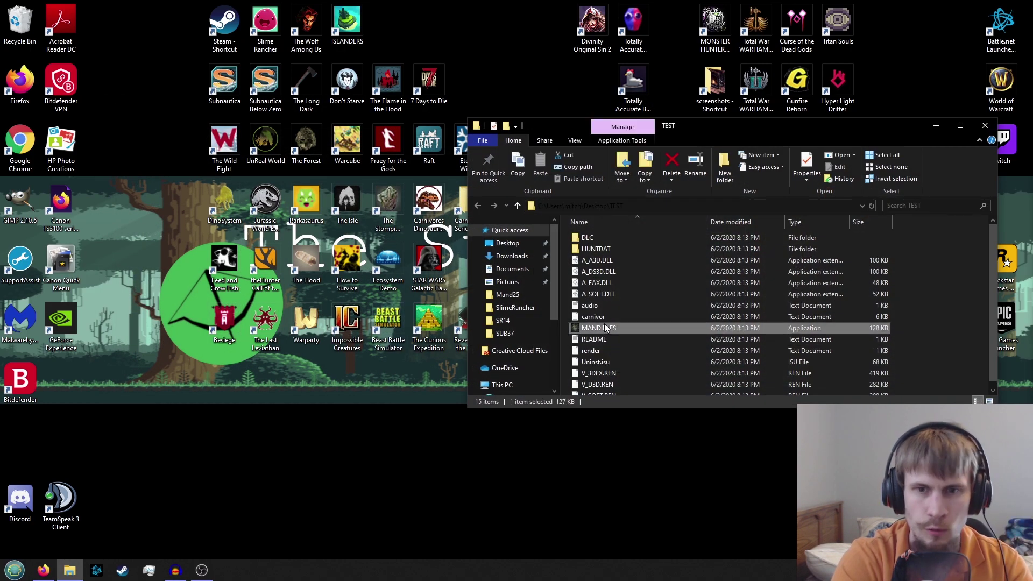